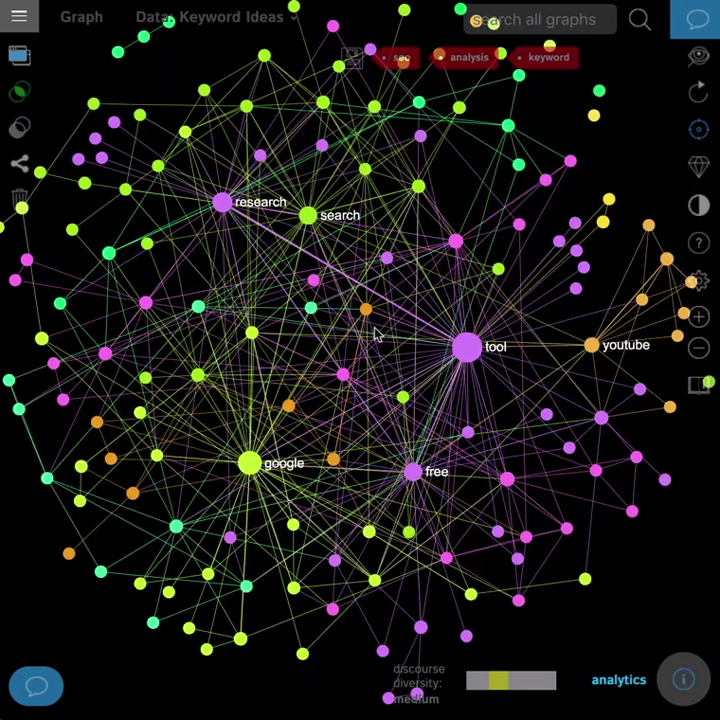
Switch the graph to the Top 40 Search Results data, hide the text pane, and recentre it.
{"action": "left_click_drag", "start_coordinate": [375, 335], "coordinate": [386, 362]}
{"action": "mouse_move", "coordinate": [241, 19]}
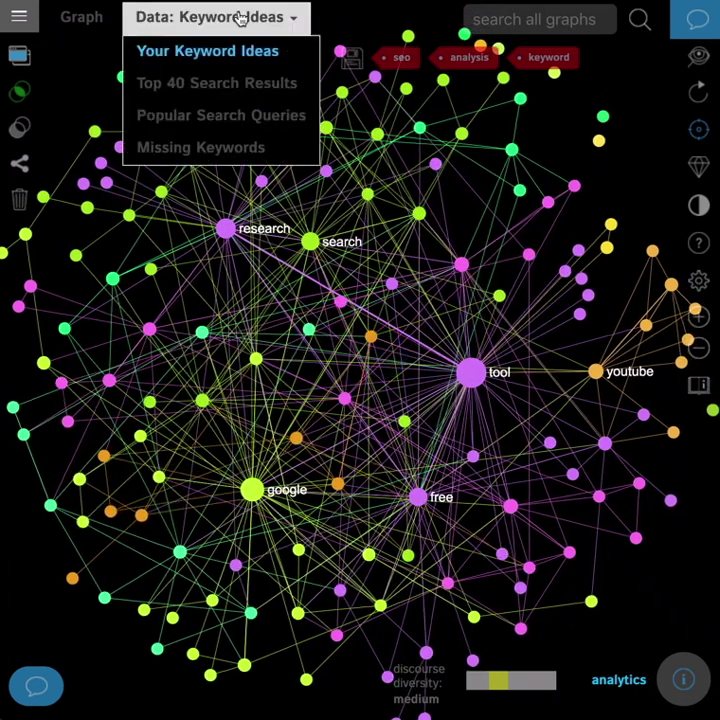
{"action": "left_click", "coordinate": [232, 88]}
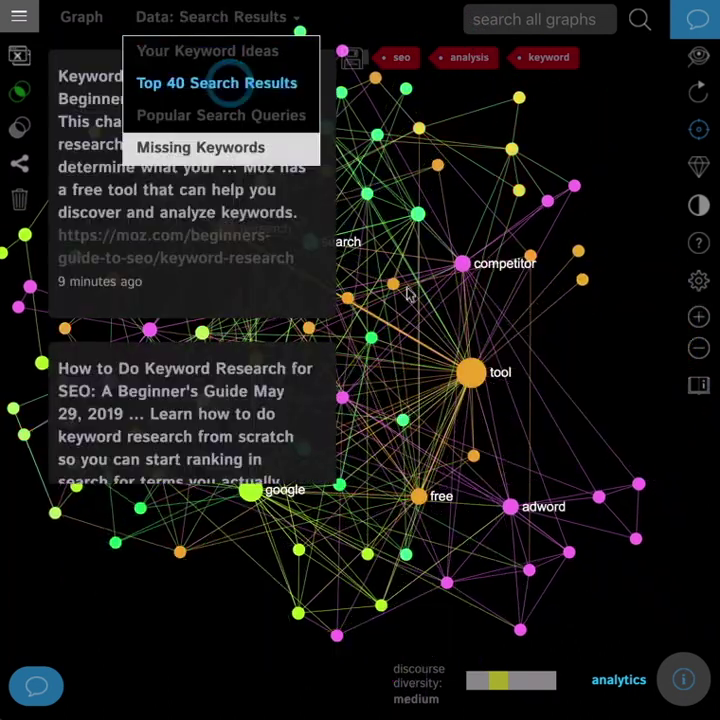
{"action": "left_click", "coordinate": [18, 60]}
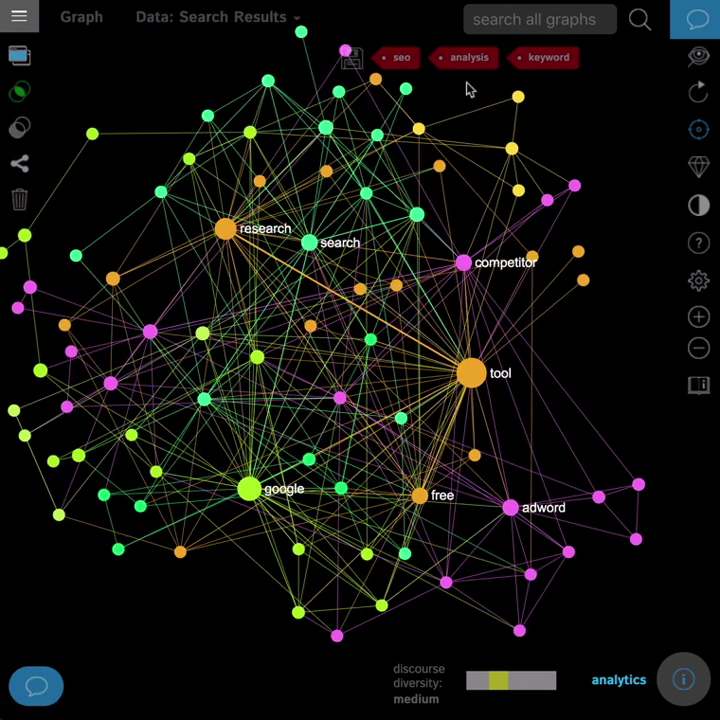
{"action": "left_click_drag", "start_coordinate": [461, 141], "coordinate": [478, 150]}
Switch the graph to the Popular Search Queries data and toggle its query cards.
{"action": "mouse_move", "coordinate": [277, 39]}
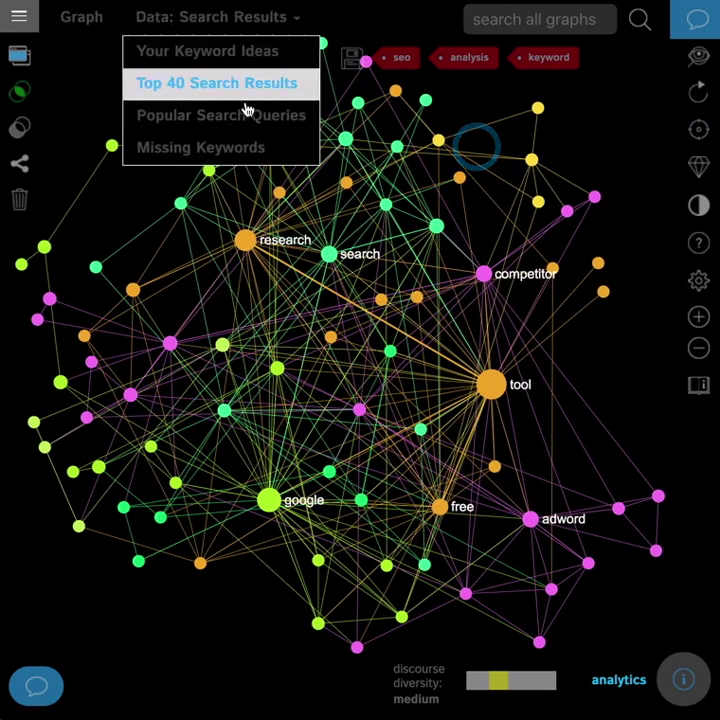
{"action": "left_click", "coordinate": [240, 117]}
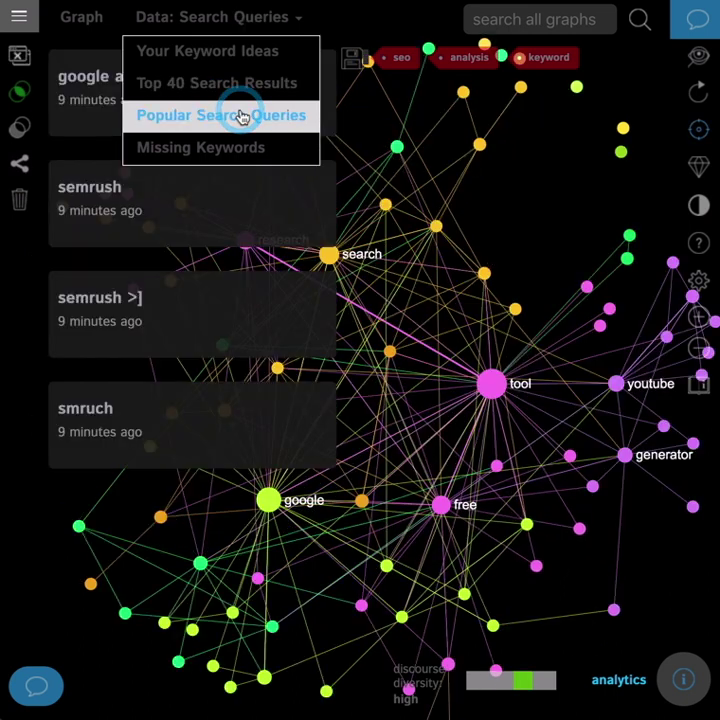
{"action": "left_click", "coordinate": [19, 60]}
Switch to the Missing Keywords data and hide the history text cards.
{"action": "mouse_move", "coordinate": [245, 14]}
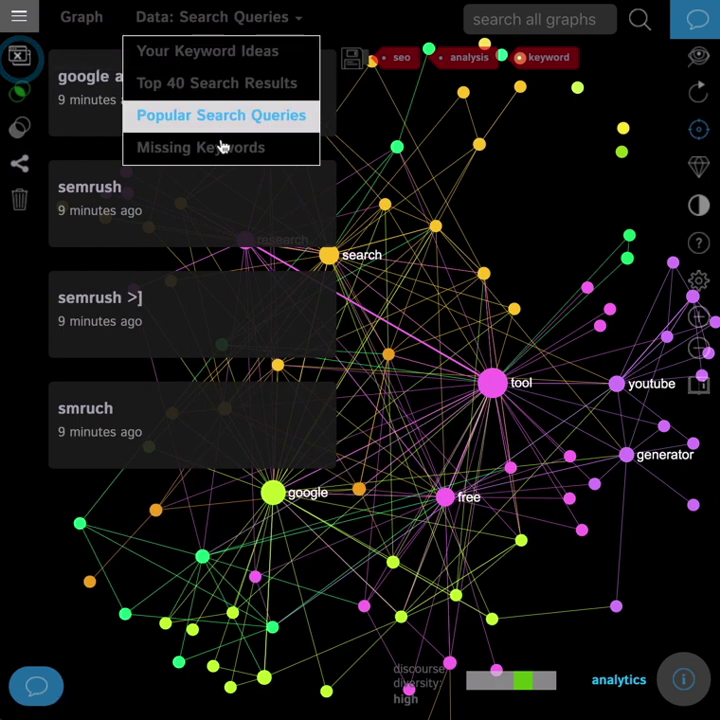
{"action": "left_click", "coordinate": [217, 148]}
{"action": "left_click", "coordinate": [394, 326]}
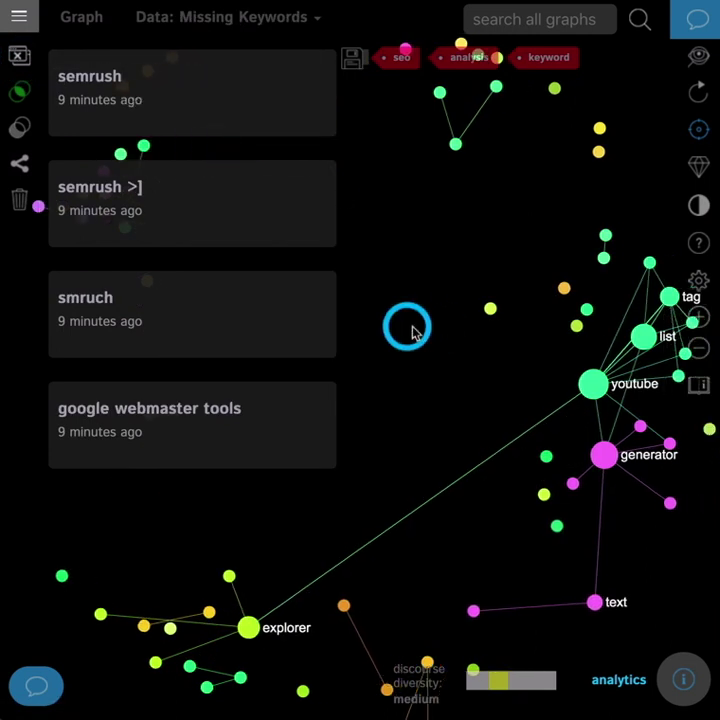
{"action": "left_click", "coordinate": [20, 60]}
{"action": "left_click", "coordinate": [297, 257]}
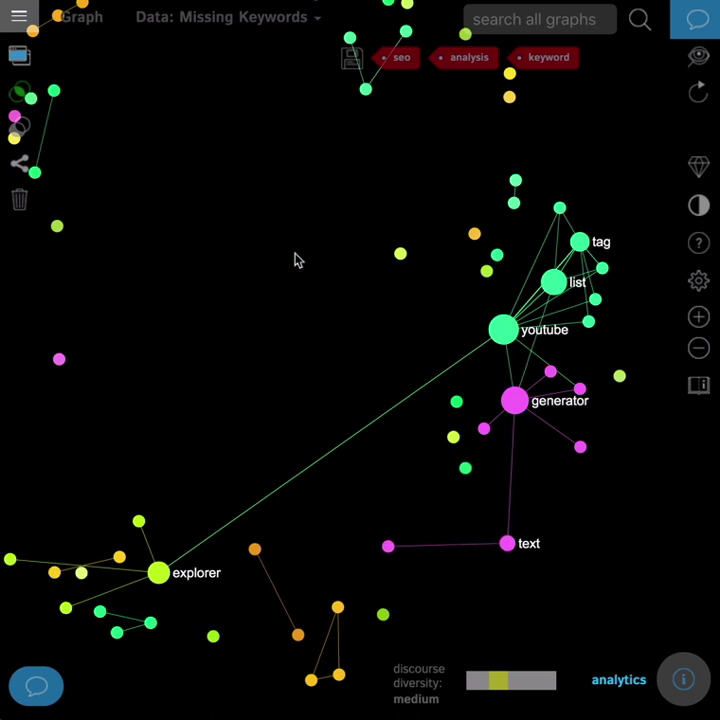
{"action": "left_click", "coordinate": [430, 295]}
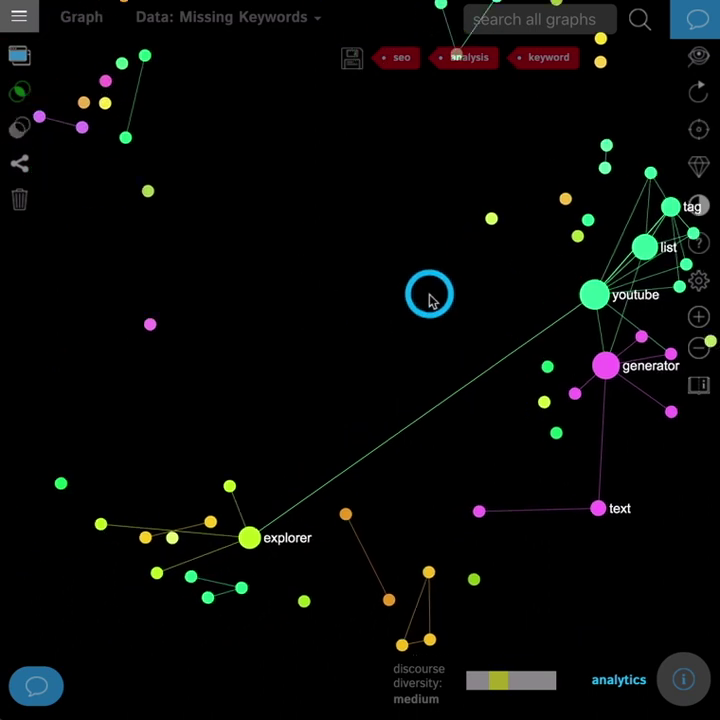
{"action": "left_click", "coordinate": [310, 348]}
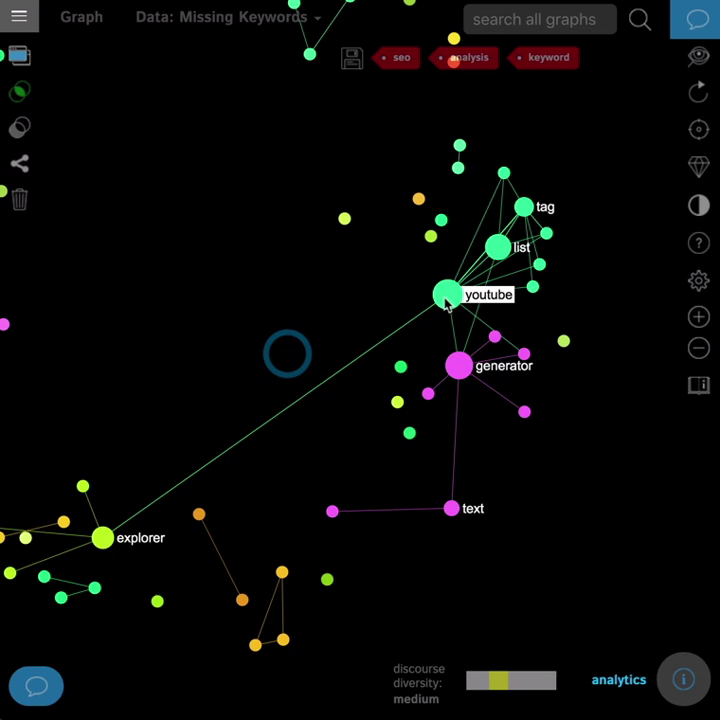
{"action": "left_click", "coordinate": [446, 298]}
{"action": "left_click", "coordinate": [458, 370]}
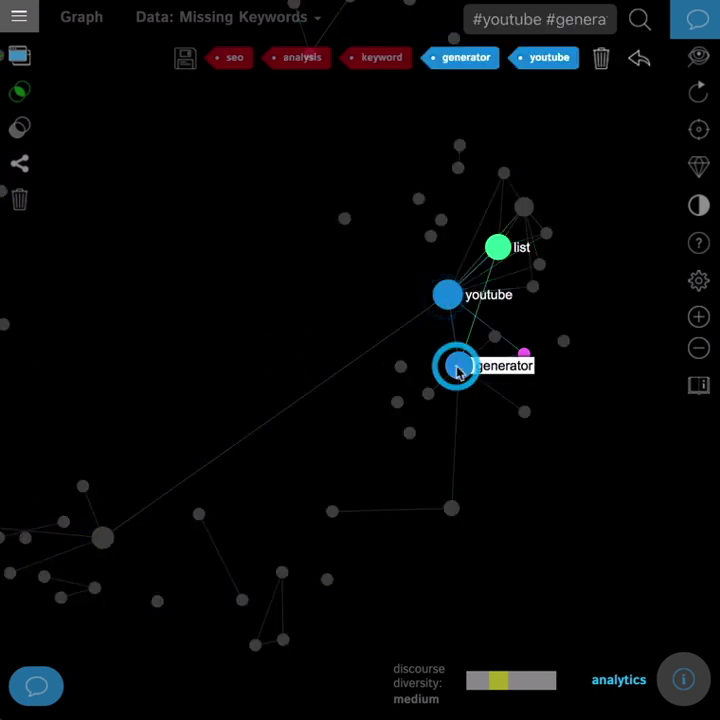
{"action": "left_click", "coordinate": [498, 245]}
{"action": "left_click", "coordinate": [19, 58]}
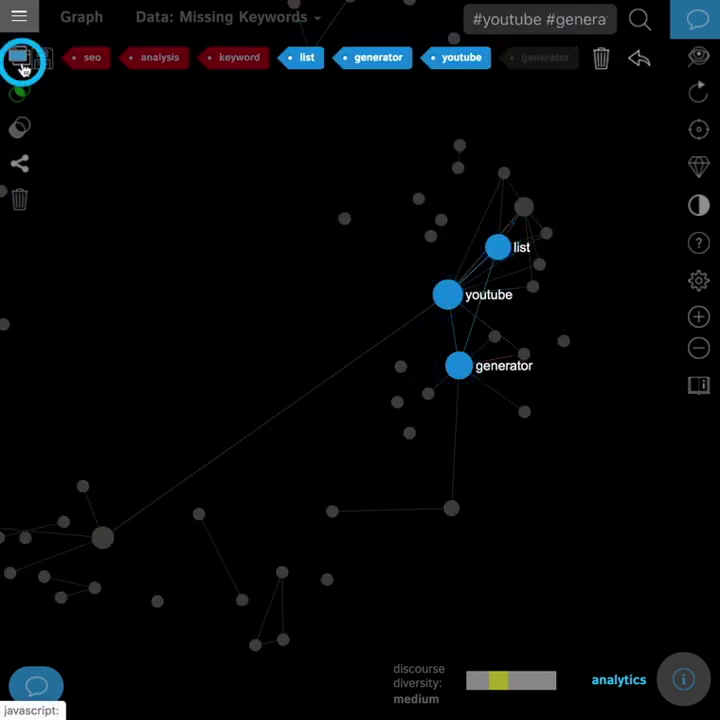
{"action": "scroll", "coordinate": [189, 292], "scroll_direction": "down", "scroll_amount": 1}
{"action": "scroll", "coordinate": [189, 293], "scroll_direction": "up", "scroll_amount": 1}
{"action": "scroll", "coordinate": [189, 293], "scroll_direction": "down", "scroll_amount": 3}
{"action": "scroll", "coordinate": [190, 298], "scroll_direction": "up", "scroll_amount": 3}
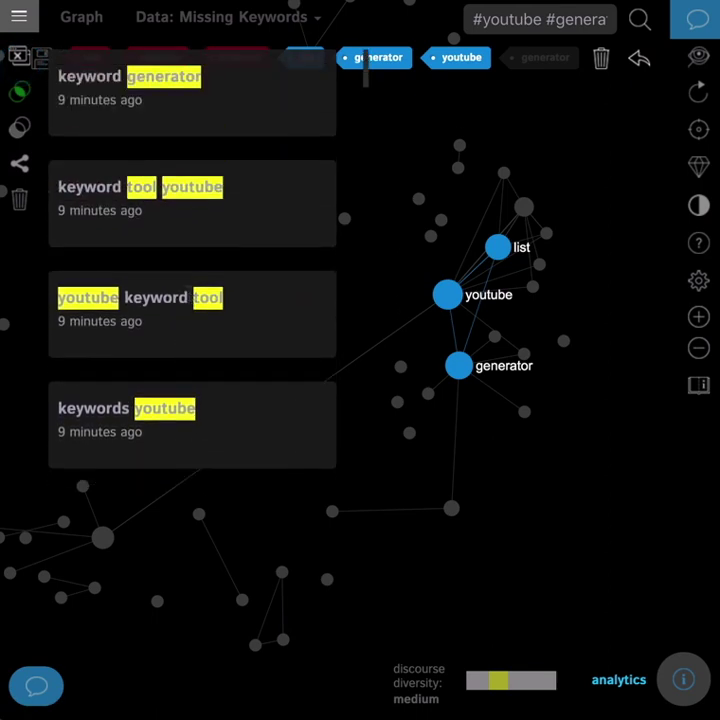
{"action": "left_click", "coordinate": [20, 60]}
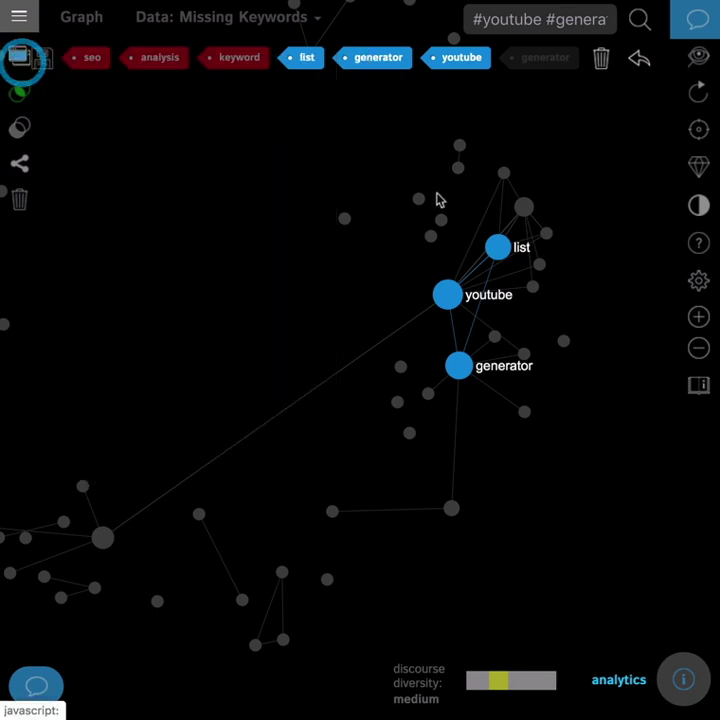
{"action": "left_click", "coordinate": [637, 62]}
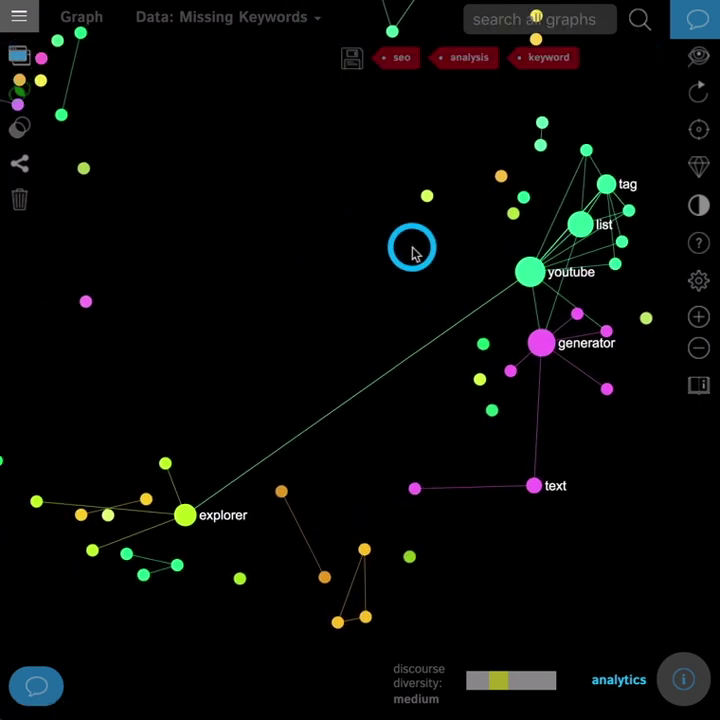
{"action": "left_click", "coordinate": [545, 340]}
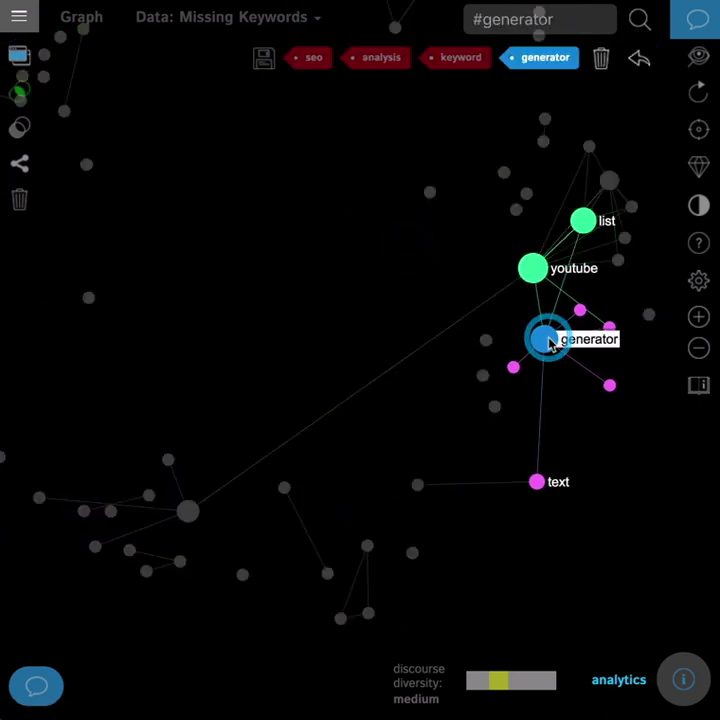
{"action": "left_click", "coordinate": [537, 483]}
{"action": "left_click", "coordinate": [22, 56]}
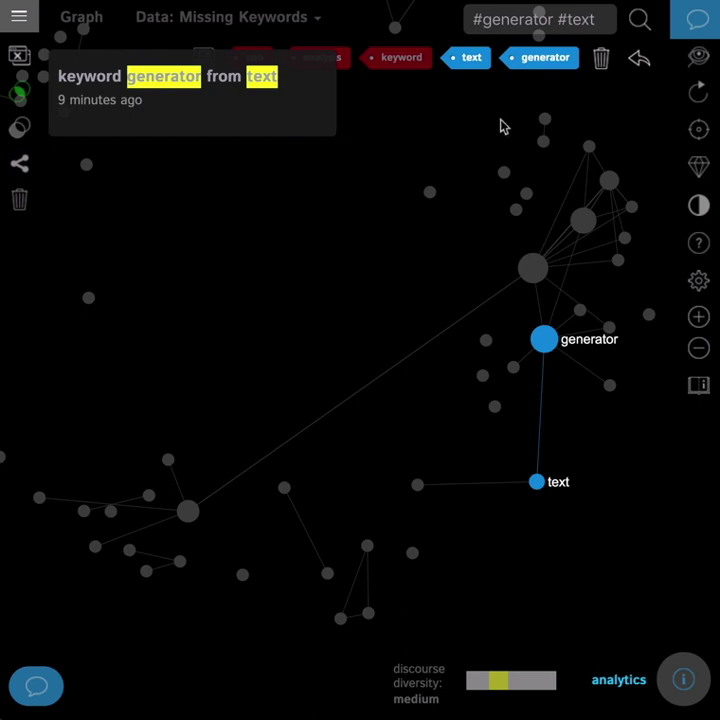
{"action": "left_click", "coordinate": [638, 66]}
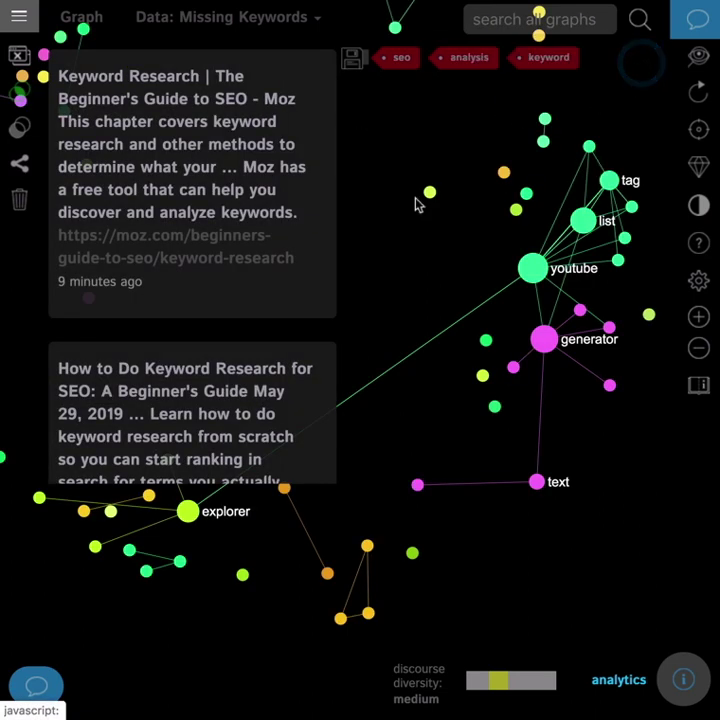
Open the SEO app from the apps home and enter 'search engine optimization' as the query.
{"action": "left_click", "coordinate": [16, 12]}
{"action": "left_click", "coordinate": [48, 120]}
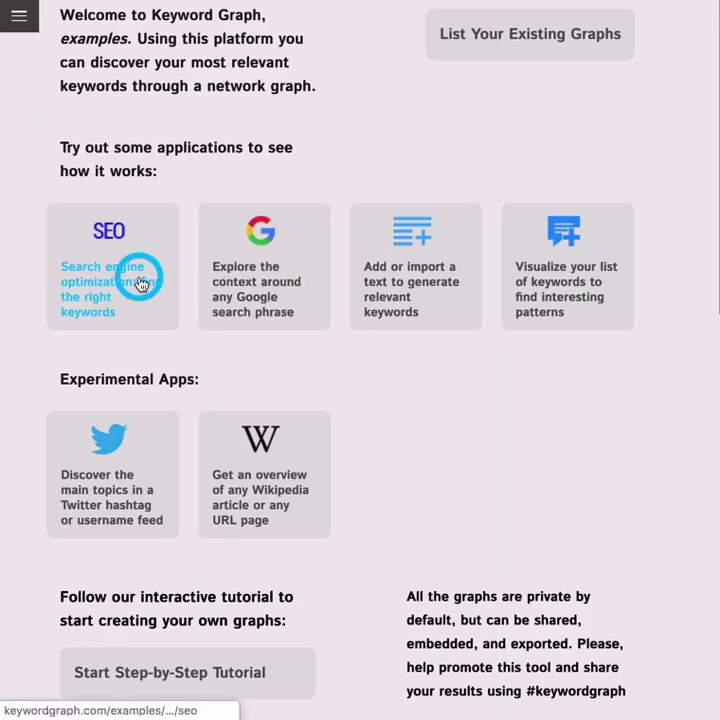
{"action": "left_click", "coordinate": [140, 285]}
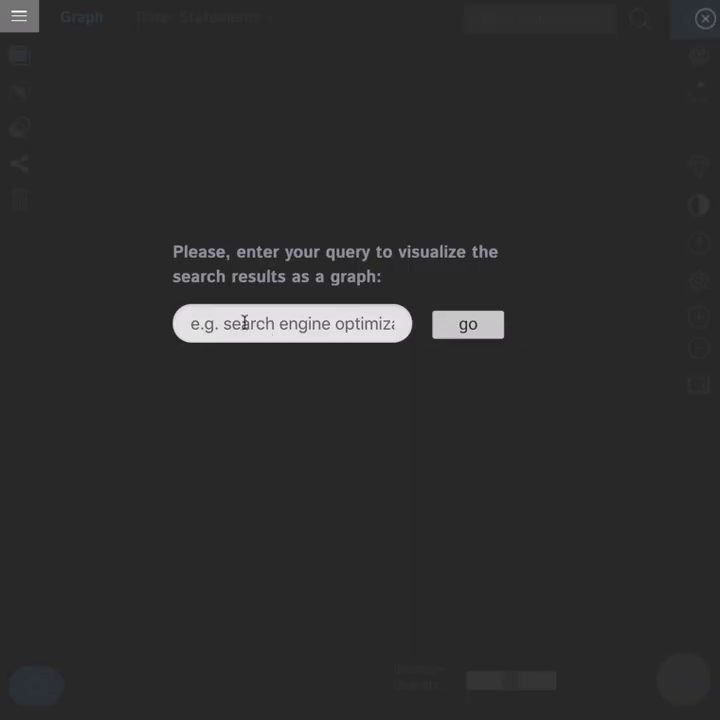
{"action": "left_click", "coordinate": [222, 321]}
{"action": "type", "text": "search e"}
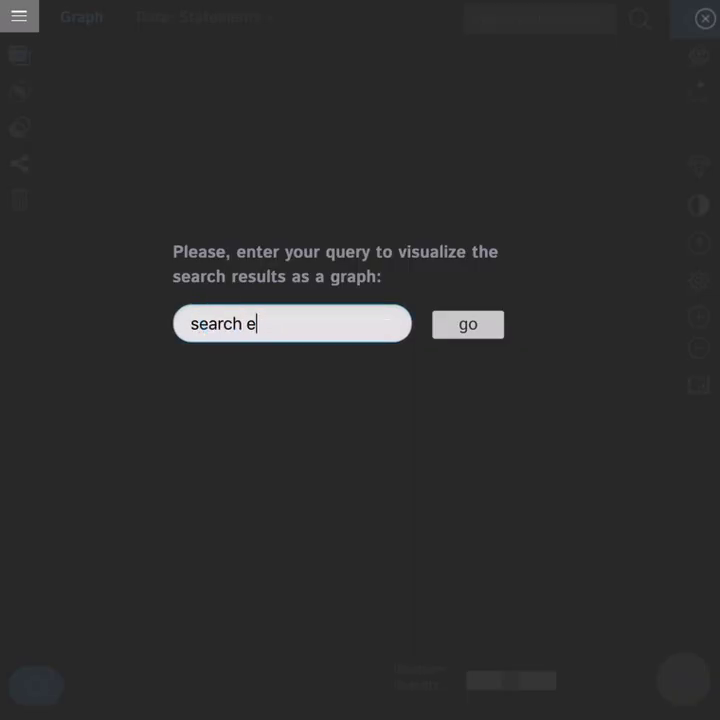
{"action": "type", "text": "ngine optimization"}
Build the Keyword Ideas graph for the query and remove the seo node.
{"action": "left_click", "coordinate": [469, 334]}
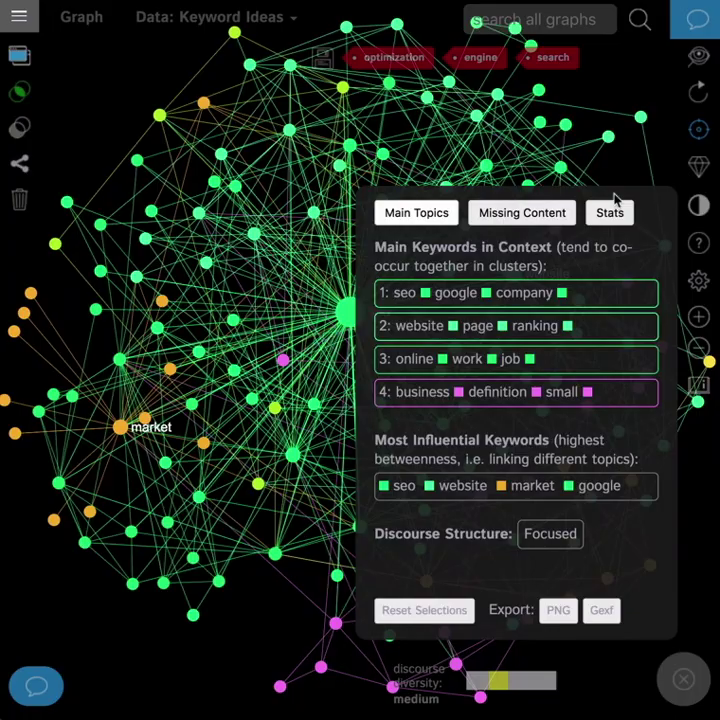
{"action": "left_click", "coordinate": [688, 680]}
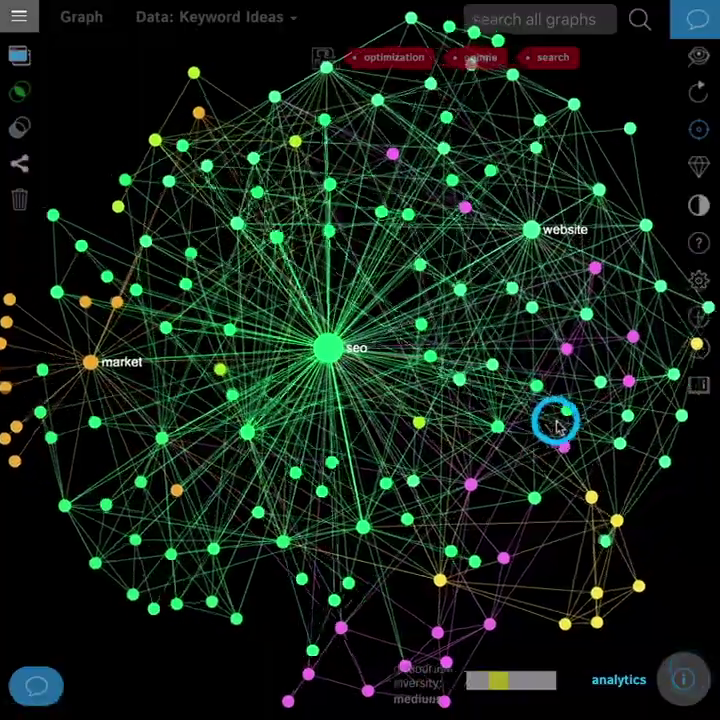
{"action": "left_click_drag", "start_coordinate": [554, 421], "coordinate": [547, 450]}
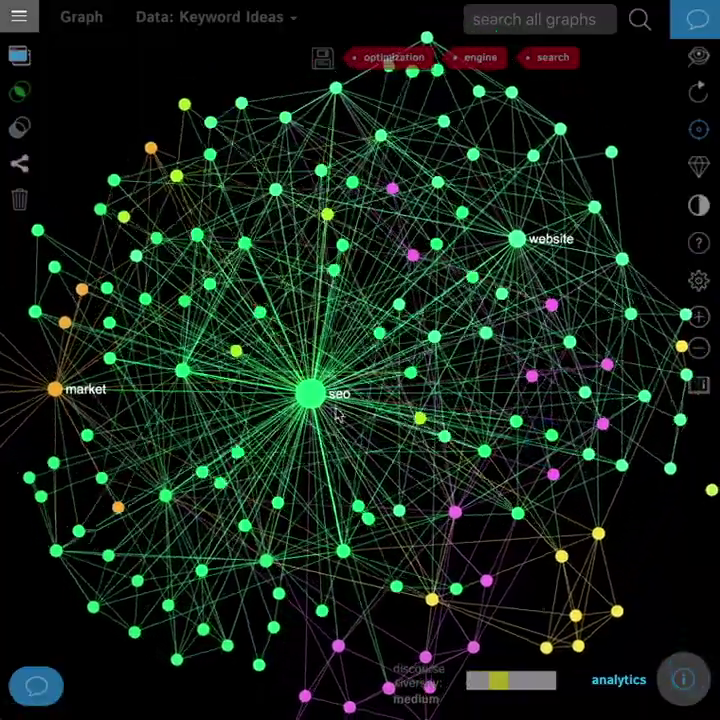
{"action": "left_click", "coordinate": [314, 396]}
{"action": "left_click", "coordinate": [603, 60]}
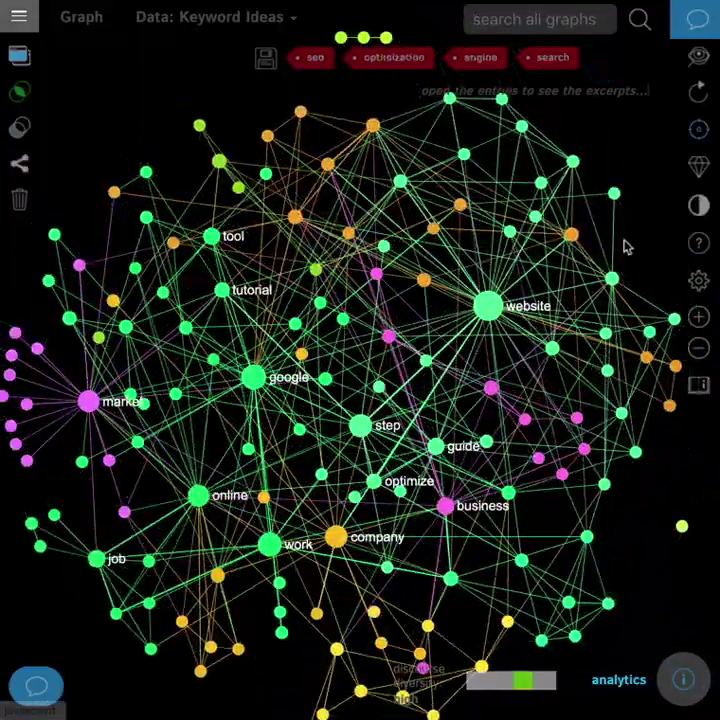
Highlight the website, guide, visibility topic in analytics, then clear the keyword selection.
{"action": "left_click_drag", "start_coordinate": [570, 286], "coordinate": [578, 262]}
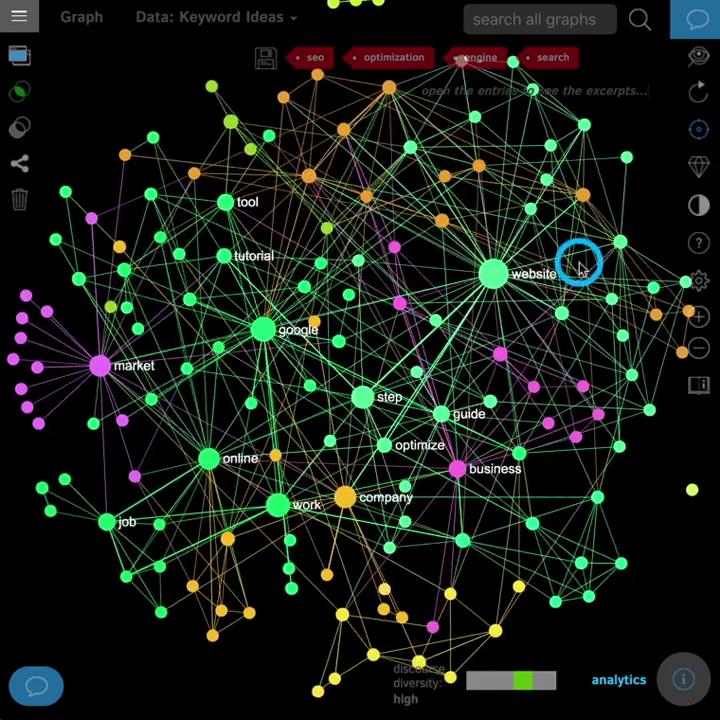
{"action": "left_click", "coordinate": [685, 683]}
{"action": "left_click", "coordinate": [281, 525]}
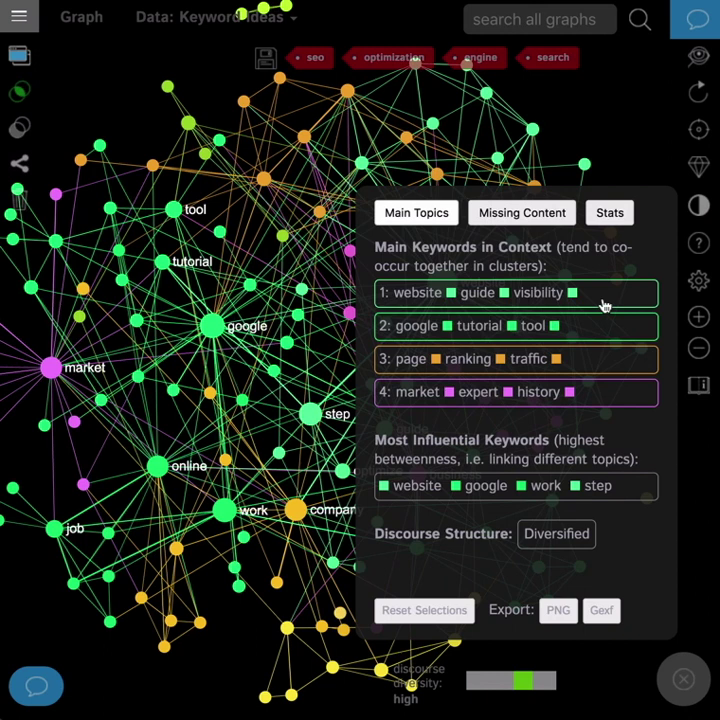
{"action": "left_click", "coordinate": [603, 300]}
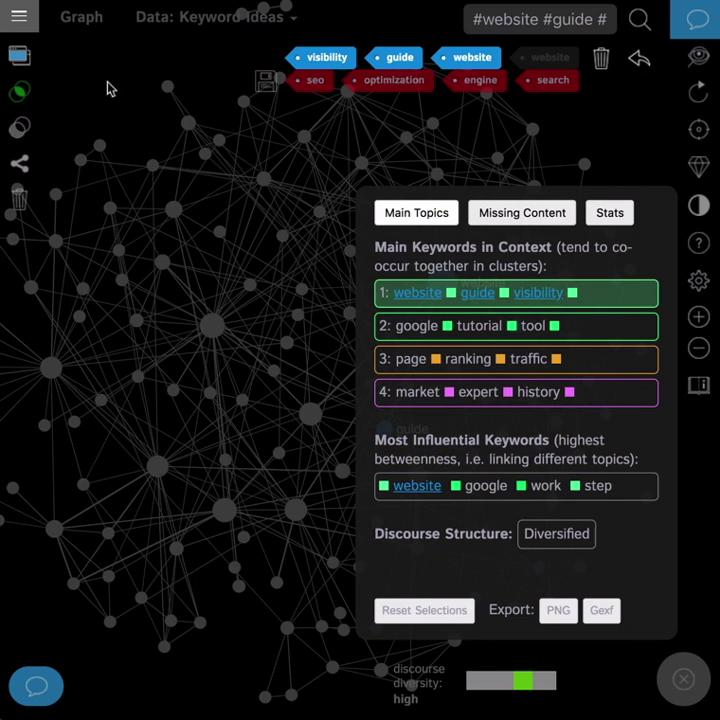
{"action": "scroll", "coordinate": [190, 244], "scroll_direction": "down", "scroll_amount": 3}
{"action": "scroll", "coordinate": [186, 236], "scroll_direction": "up", "scroll_amount": 3}
{"action": "left_click", "coordinate": [19, 54]}
{"action": "left_click", "coordinate": [234, 19]}
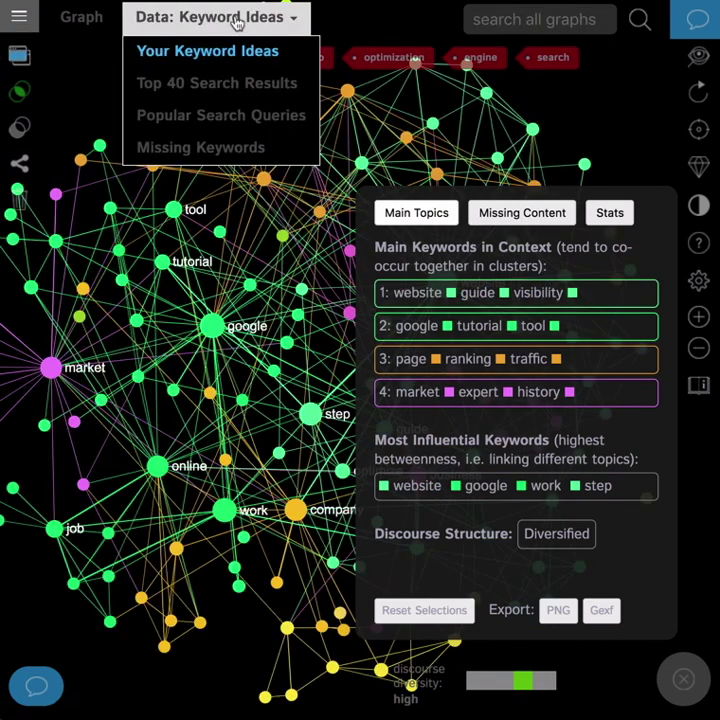
Rebuild the graph from the Top 40 Search Results with the text pane hidden and layout reset.
{"action": "left_click", "coordinate": [218, 88]}
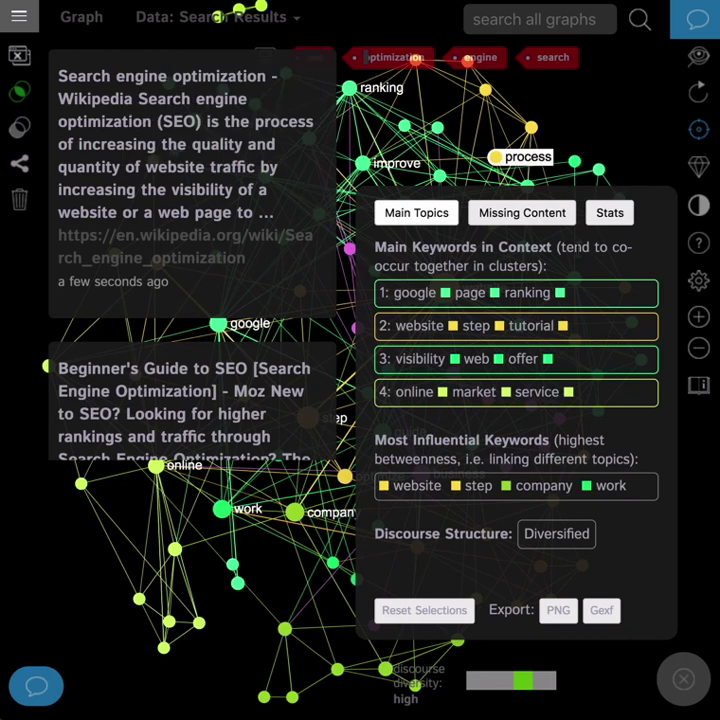
{"action": "left_click", "coordinate": [19, 57]}
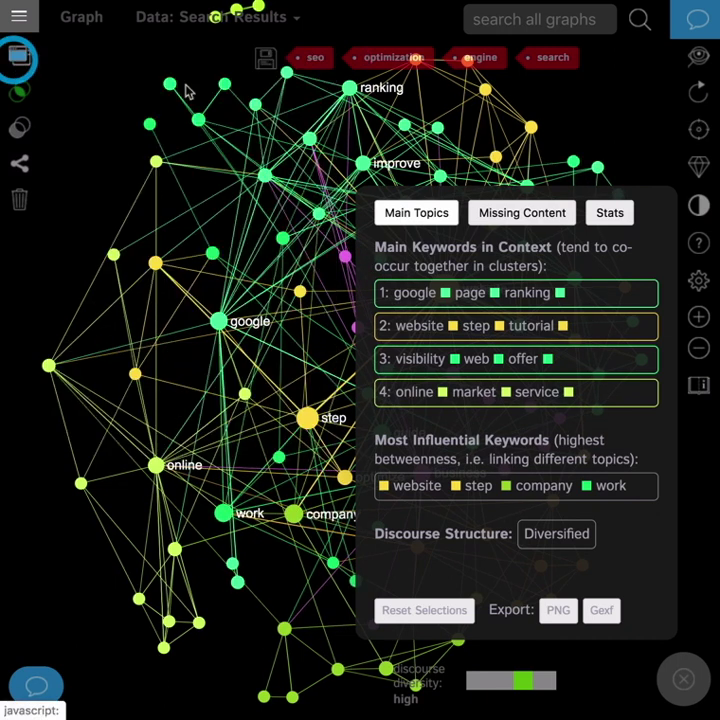
{"action": "left_click", "coordinate": [138, 321]}
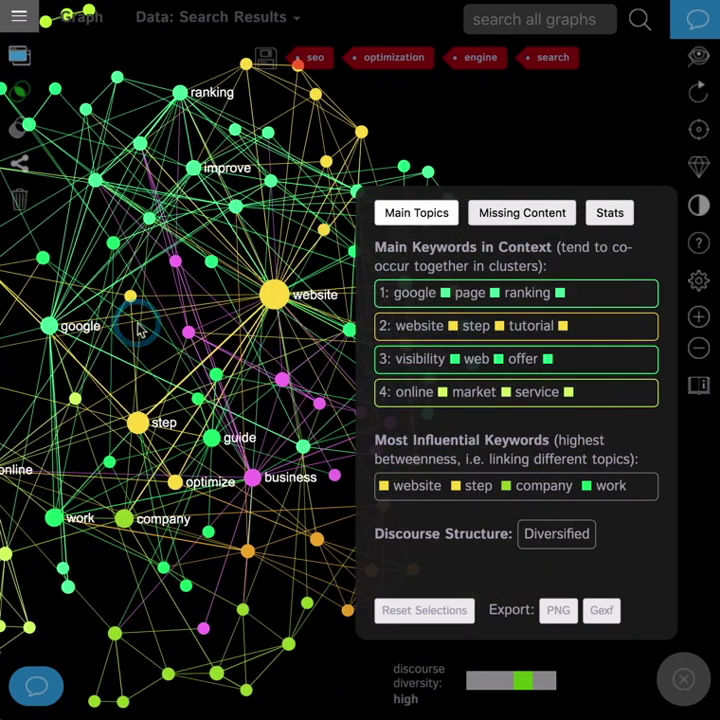
Highlight and clear each topic: google-page-ranking, website-step-tutorial, visibility-web-offer, online-market-service.
{"action": "left_click", "coordinate": [596, 295]}
{"action": "left_click", "coordinate": [596, 295]}
{"action": "left_click", "coordinate": [600, 330]}
{"action": "left_click", "coordinate": [602, 333]}
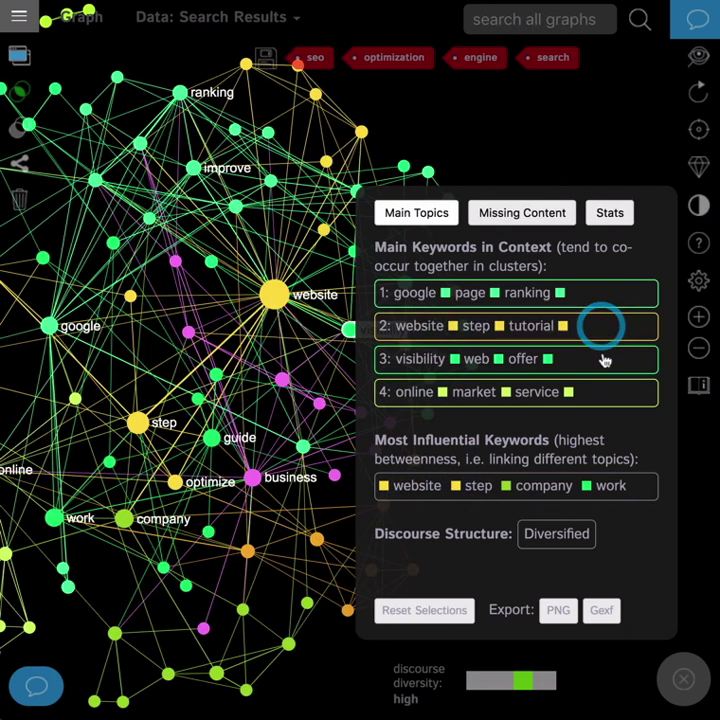
{"action": "left_click", "coordinate": [603, 366]}
{"action": "left_click", "coordinate": [601, 370]}
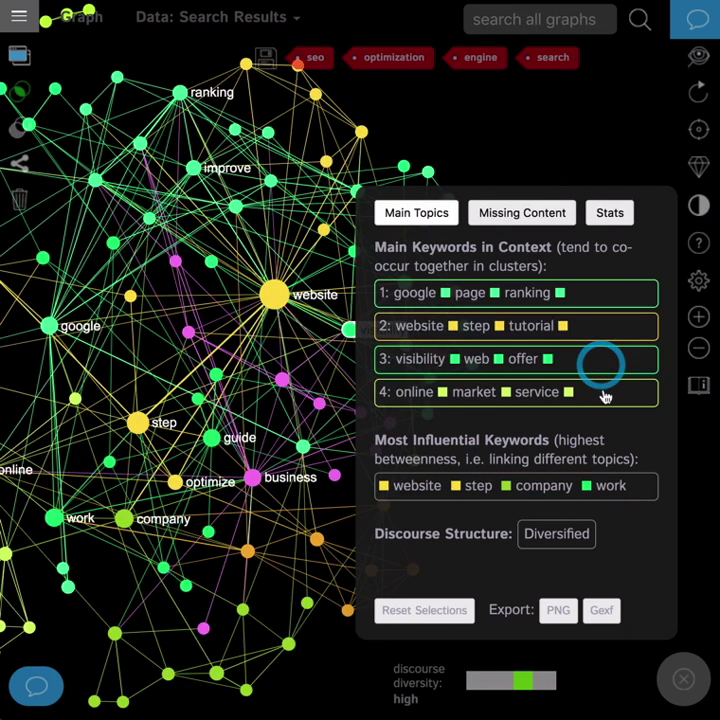
{"action": "left_click", "coordinate": [604, 395]}
{"action": "left_click", "coordinate": [604, 396]}
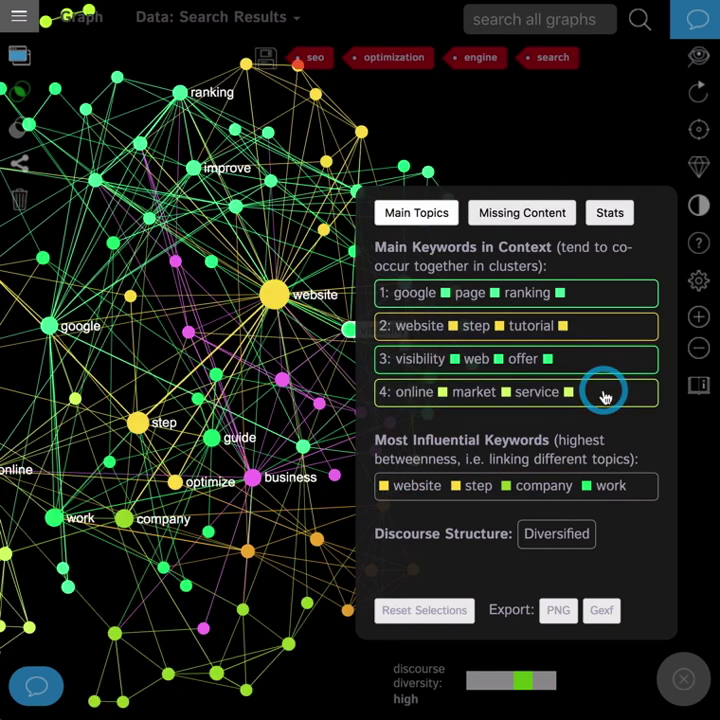
Switch the graph to Popular Search Queries with the query list hidden.
{"action": "left_click", "coordinate": [262, 15]}
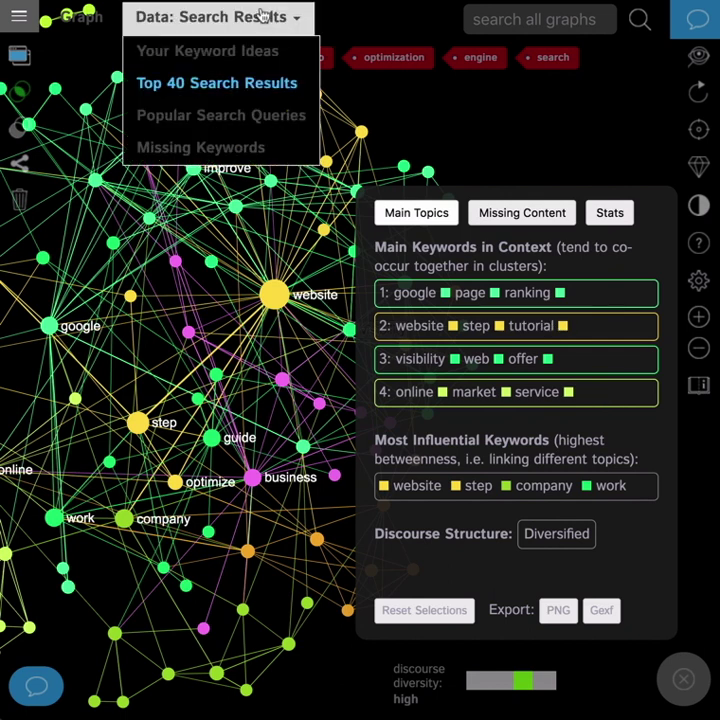
{"action": "left_click", "coordinate": [208, 117]}
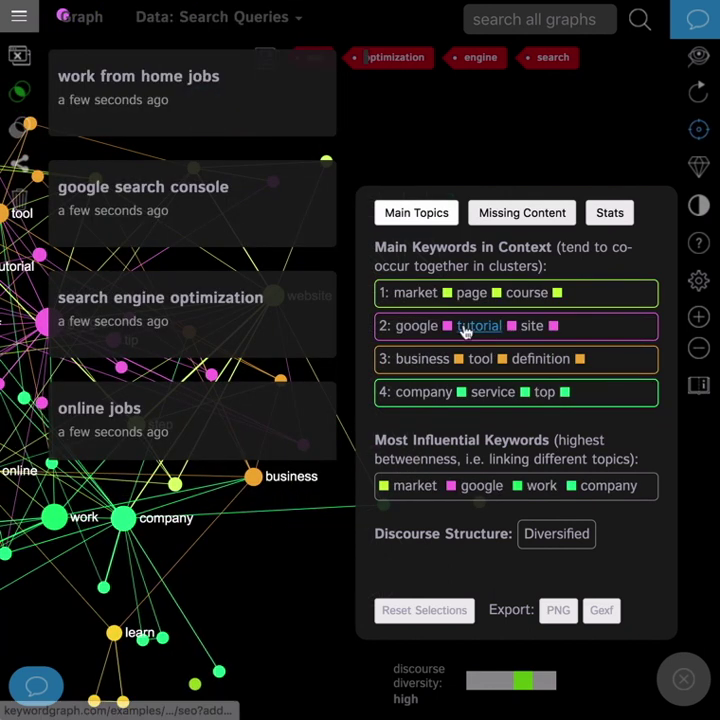
{"action": "left_click", "coordinate": [20, 57]}
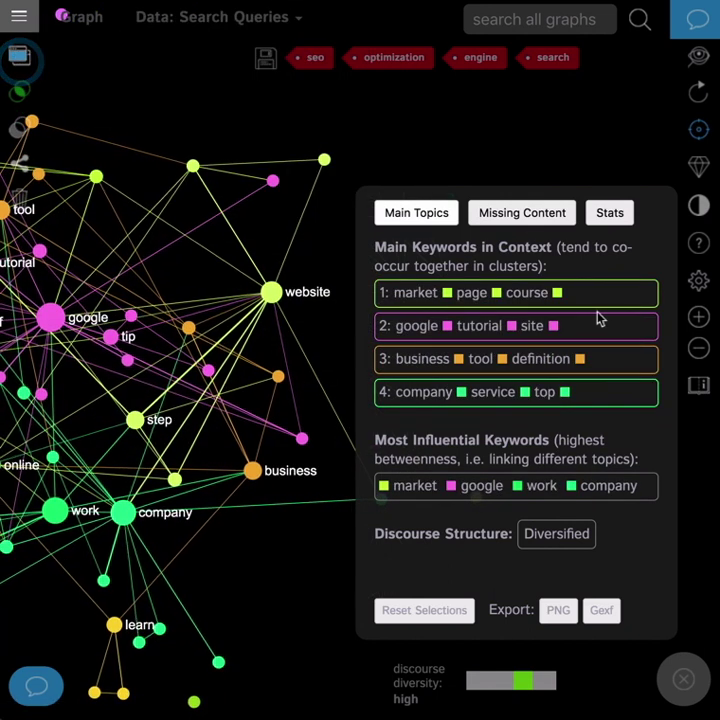
Highlight and clear the market-page-course, google-tutorial-site, business-tool-definition and company-service-top topics, then load Missing Keywords.
{"action": "left_click", "coordinate": [607, 298]}
{"action": "left_click", "coordinate": [606, 304]}
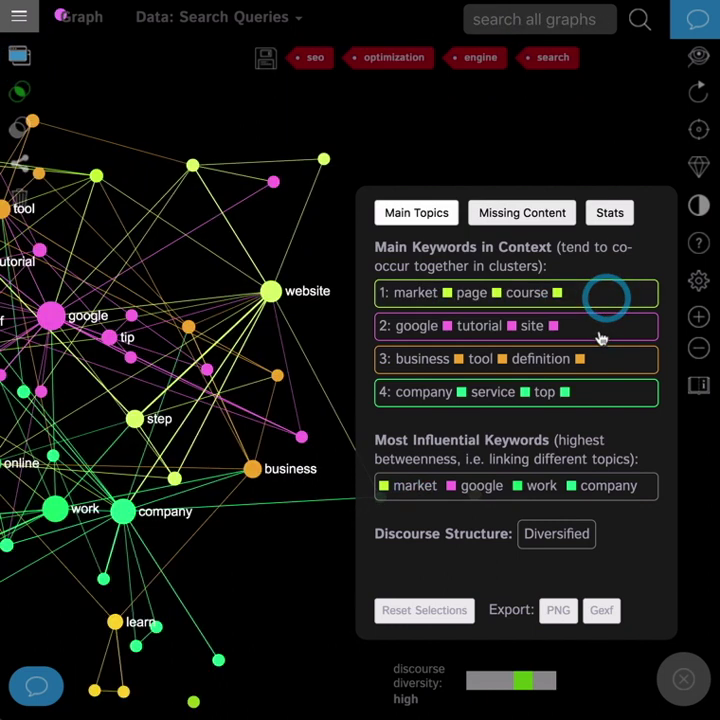
{"action": "left_click", "coordinate": [600, 335]}
{"action": "left_click", "coordinate": [600, 334]}
{"action": "left_click", "coordinate": [606, 359]}
{"action": "left_click", "coordinate": [607, 360]}
{"action": "left_click", "coordinate": [606, 392]}
{"action": "left_click", "coordinate": [606, 394]}
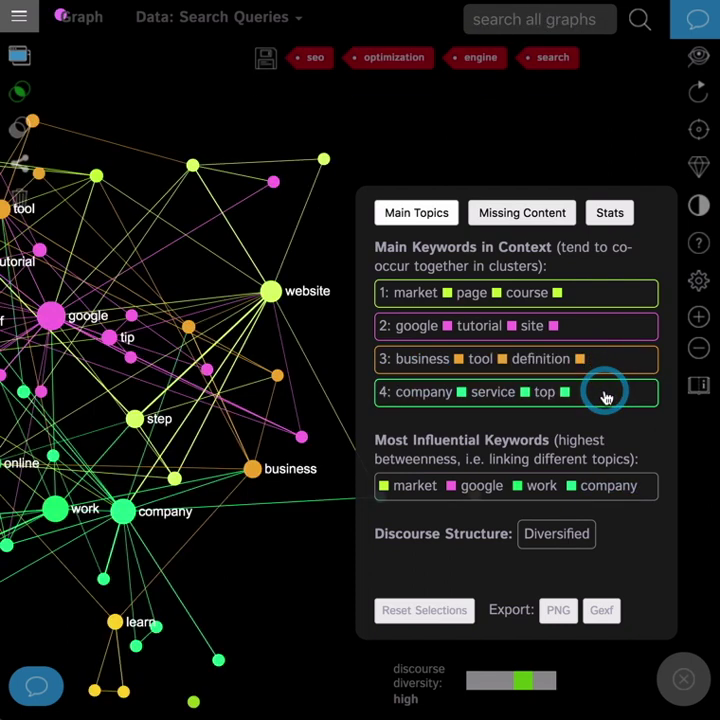
{"action": "mouse_move", "coordinate": [218, 17]}
{"action": "left_click", "coordinate": [206, 148]}
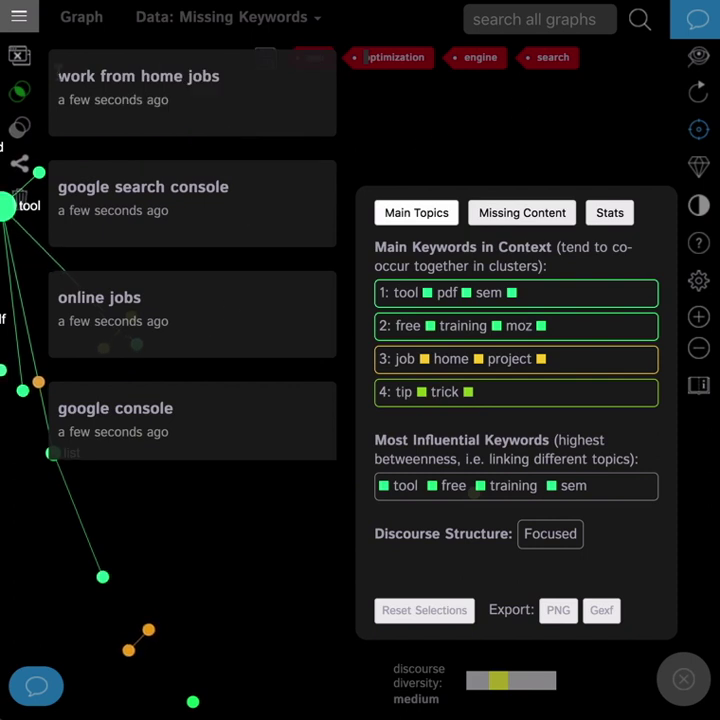
Focus the Missing Keywords graph on tool and free and review their search phrases.
{"action": "left_click", "coordinate": [20, 55]}
{"action": "left_click", "coordinate": [290, 336]}
{"action": "left_click", "coordinate": [315, 200]}
{"action": "left_click", "coordinate": [316, 172]}
{"action": "left_click", "coordinate": [350, 163]}
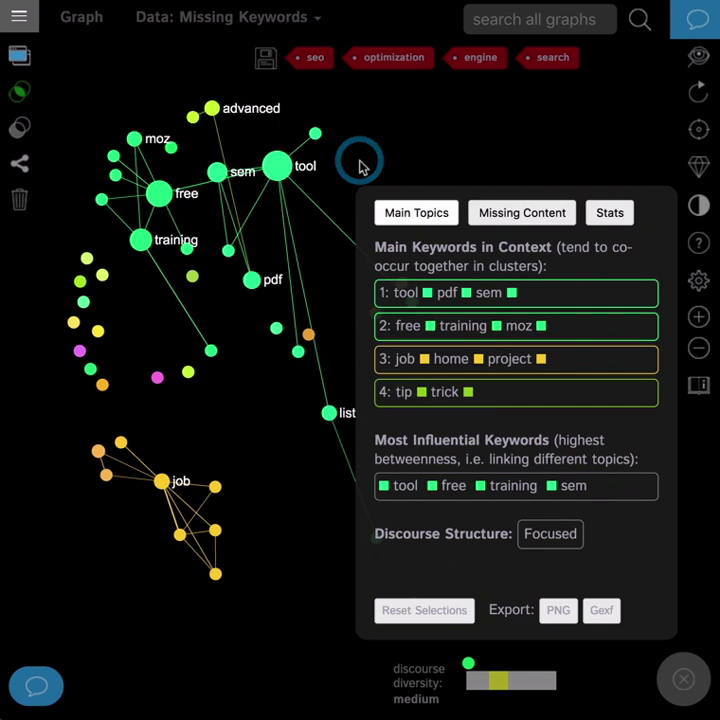
{"action": "left_click", "coordinate": [280, 168]}
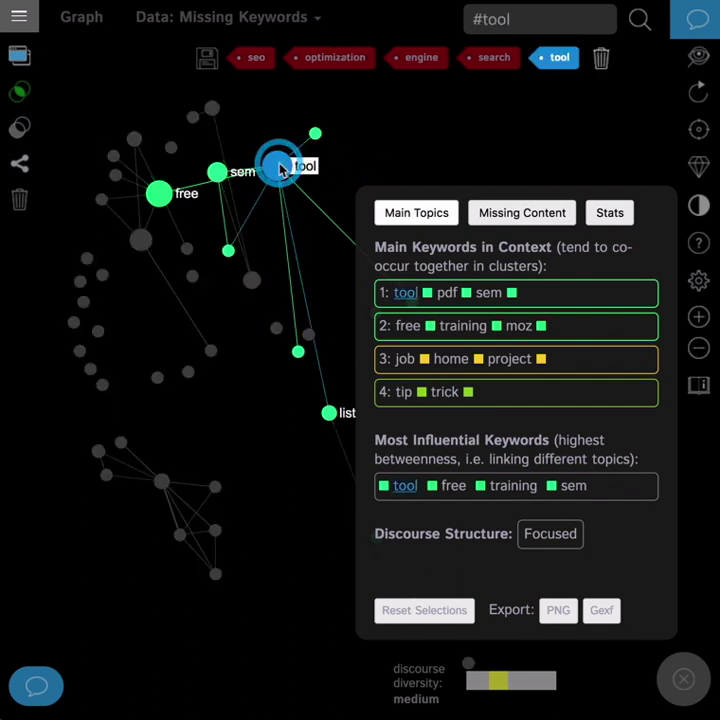
{"action": "left_click", "coordinate": [163, 194]}
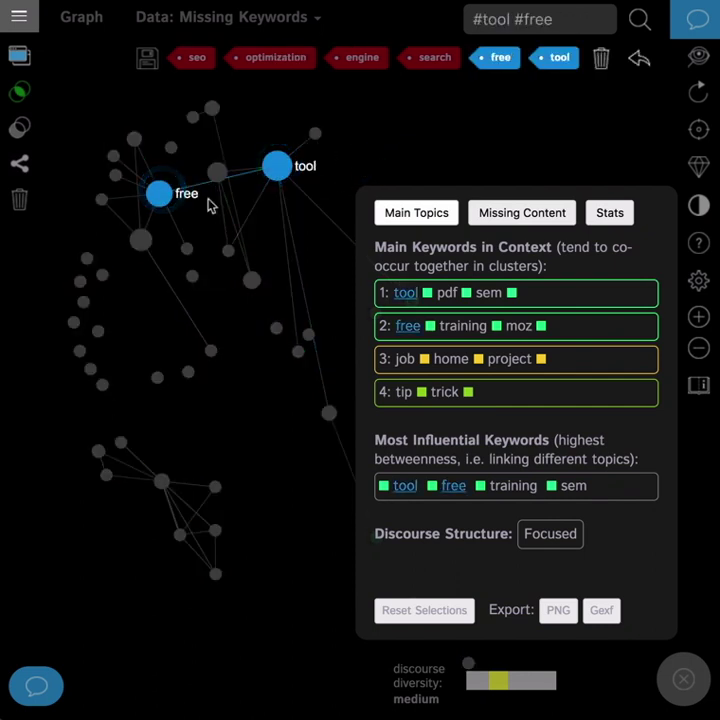
{"action": "left_click", "coordinate": [20, 58]}
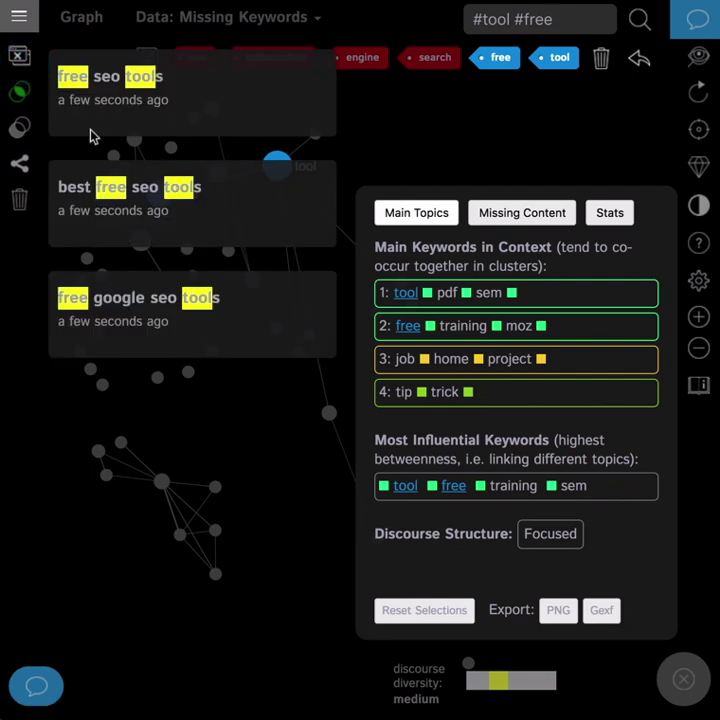
{"action": "left_click", "coordinate": [19, 56]}
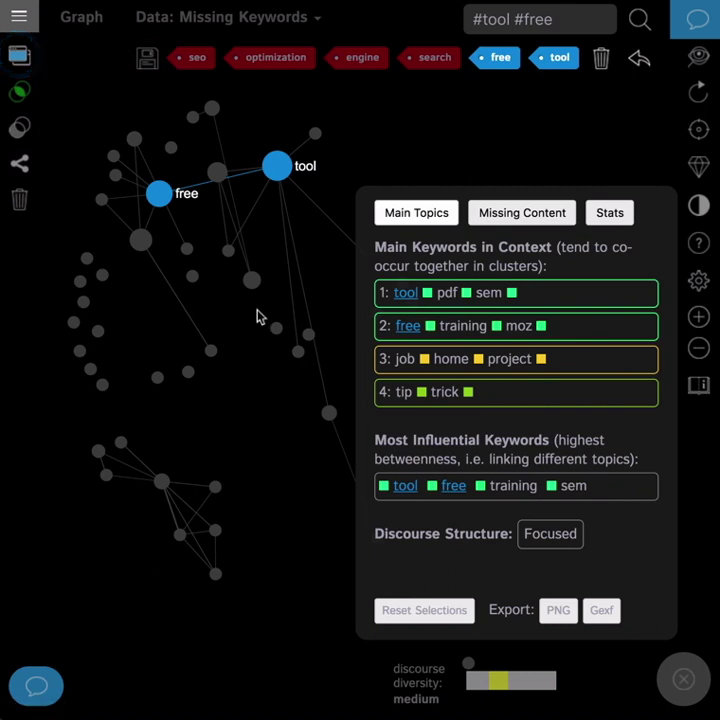
Remove free and tool from the focus to restore the full graph, and hide analytics.
{"action": "left_click_drag", "start_coordinate": [413, 172], "coordinate": [365, 172]}
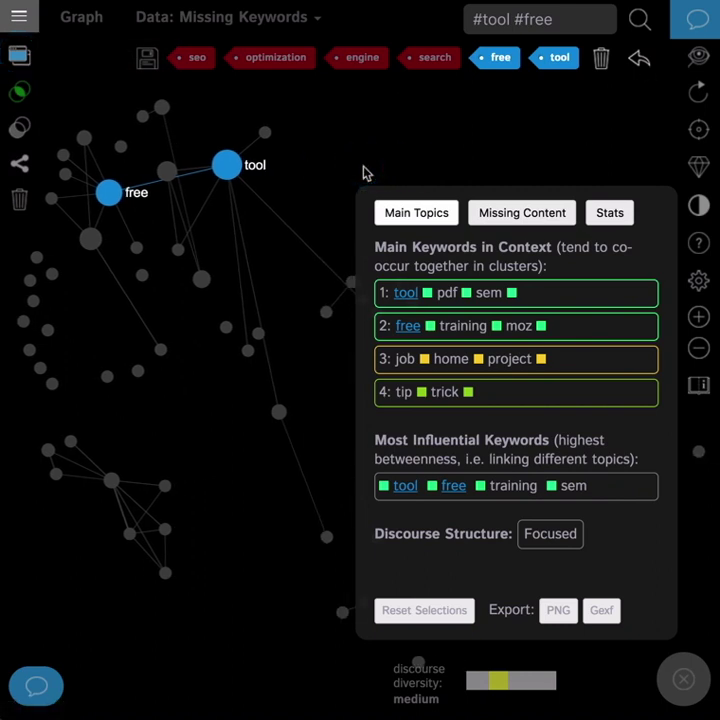
{"action": "left_click_drag", "start_coordinate": [315, 174], "coordinate": [342, 167]}
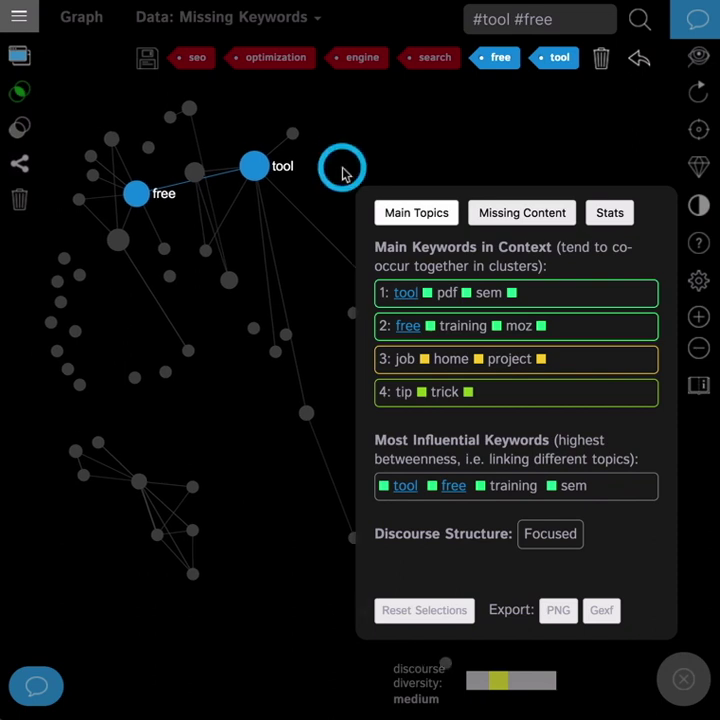
{"action": "left_click", "coordinate": [139, 191]}
{"action": "left_click", "coordinate": [266, 173]}
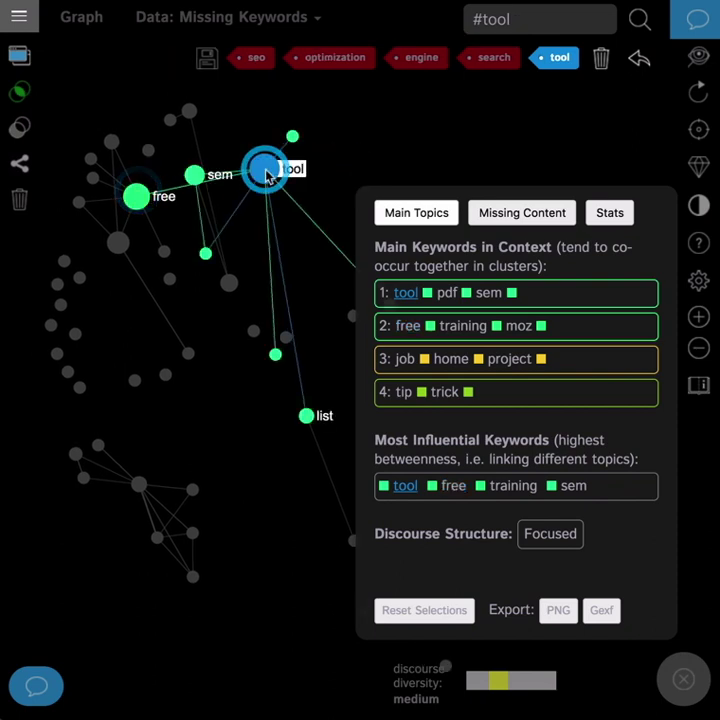
{"action": "left_click", "coordinate": [185, 348]}
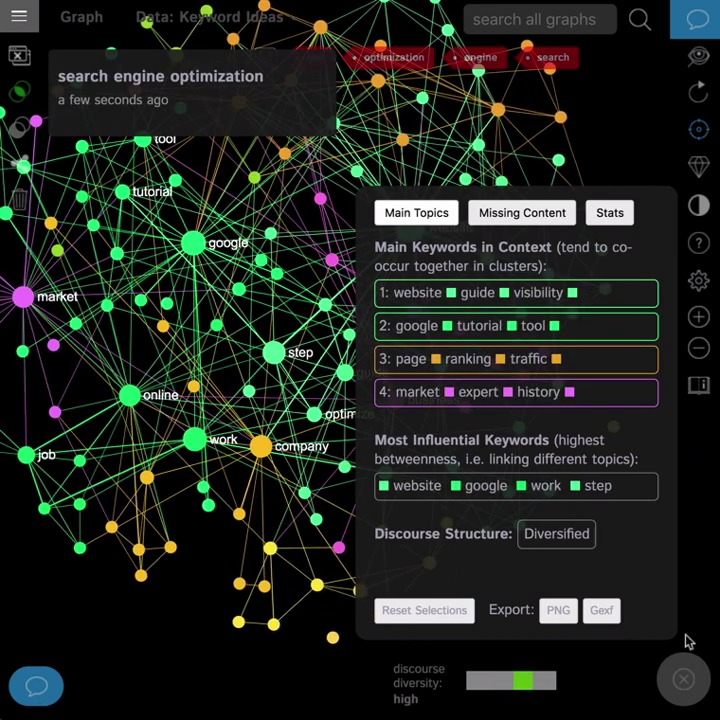
{"action": "left_click", "coordinate": [682, 680]}
Preview the search-results option in the content-adding panel, then close it.
{"action": "left_click", "coordinate": [36, 687]}
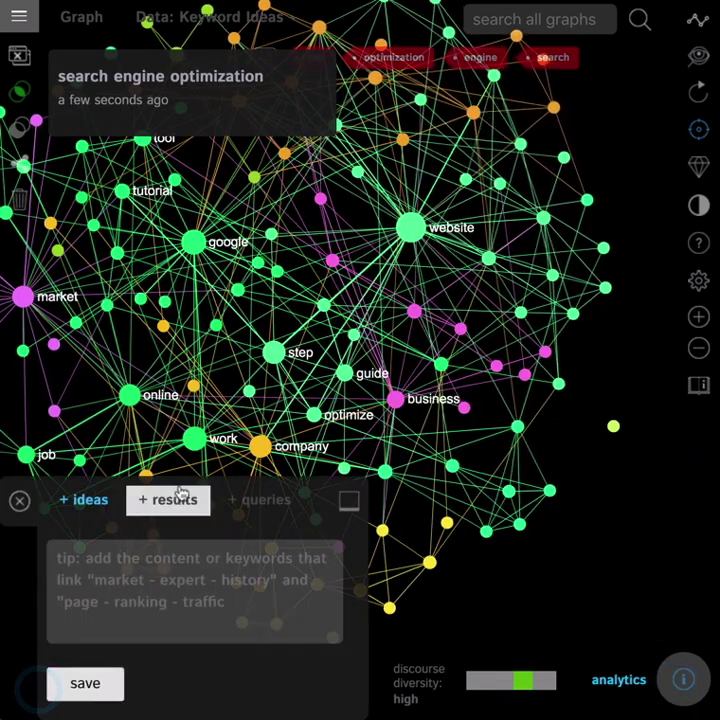
{"action": "left_click", "coordinate": [176, 497]}
{"action": "left_click", "coordinate": [19, 515]}
{"action": "left_click_drag", "start_coordinate": [403, 326], "coordinate": [455, 399]}
Focus on tutorial and google and add search results for 'tutorial google search engine optimization'.
{"action": "left_click", "coordinate": [173, 270]}
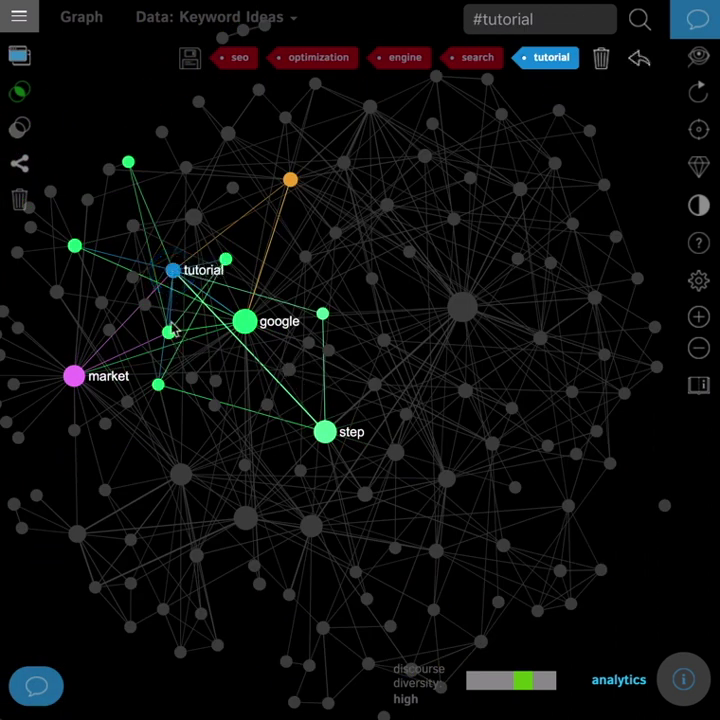
{"action": "left_click", "coordinate": [244, 321]}
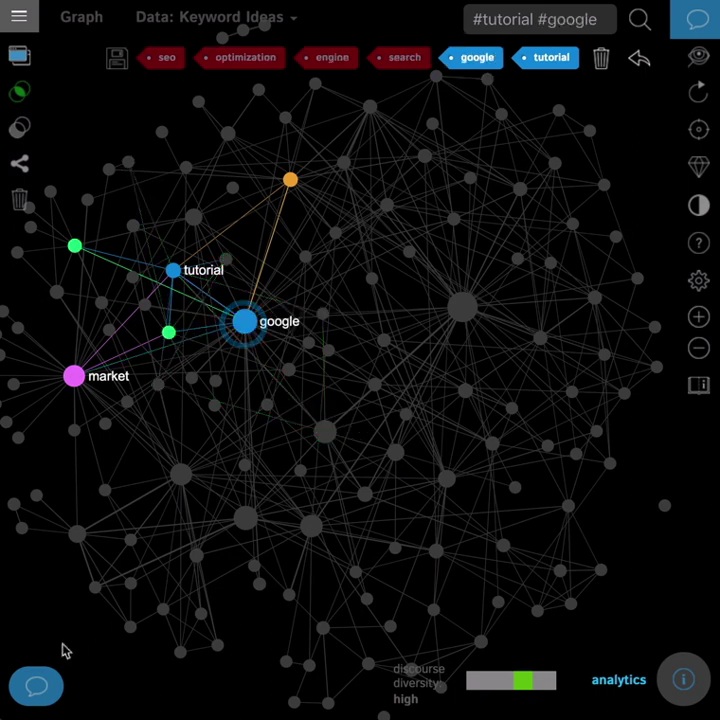
{"action": "left_click", "coordinate": [36, 684]}
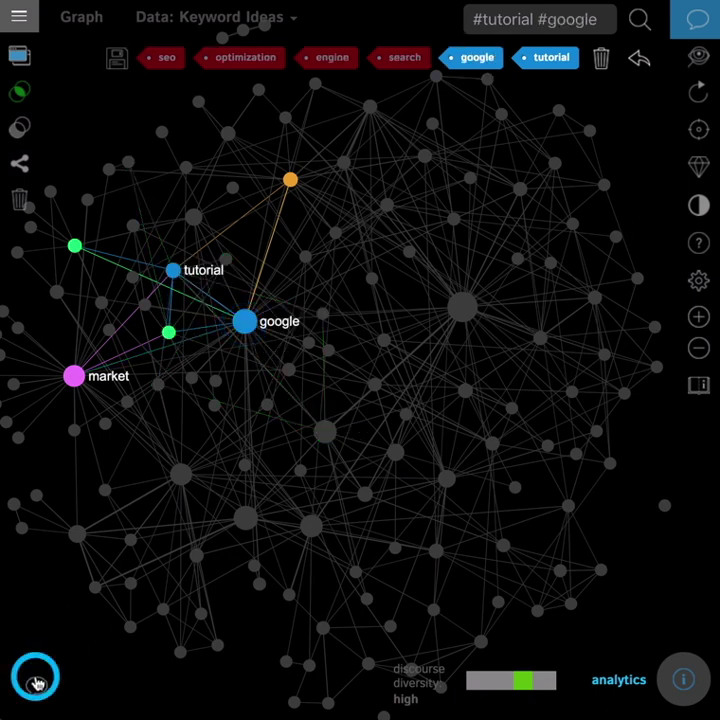
{"action": "left_click_drag", "start_coordinate": [197, 623], "coordinate": [337, 627]}
{"action": "left_click", "coordinate": [292, 624]}
{"action": "left_click_drag", "start_coordinate": [289, 627], "coordinate": [14, 627]}
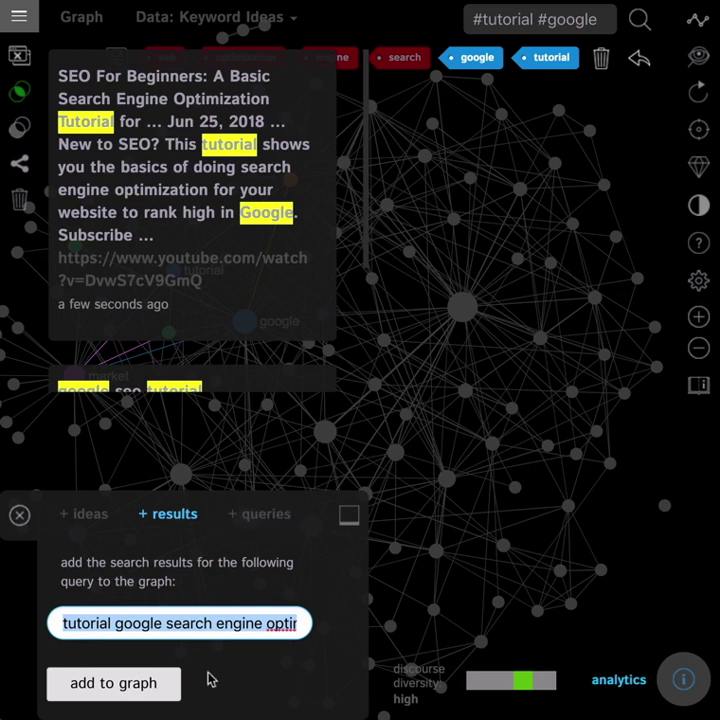
{"action": "left_click", "coordinate": [141, 689]}
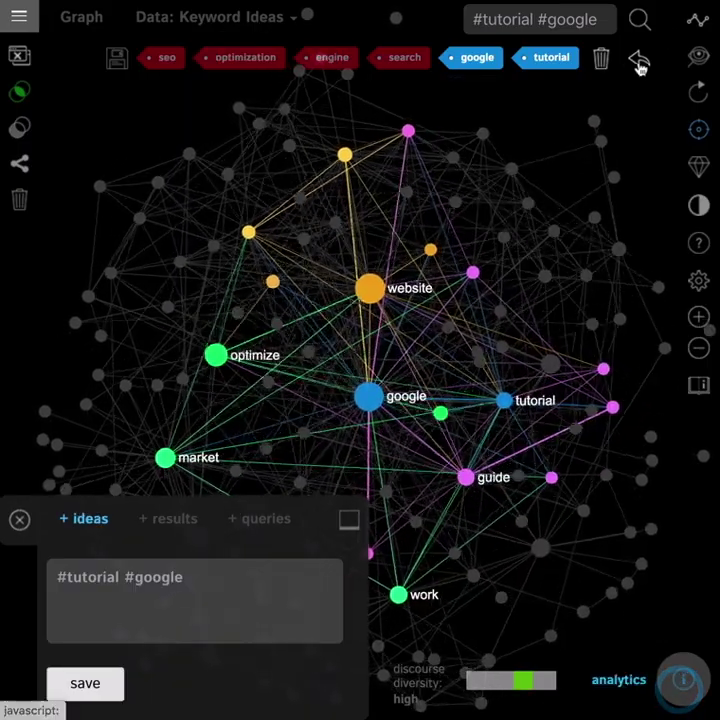
Remove the selected google and tutorial nodes from the graph.
{"action": "left_click", "coordinate": [601, 60]}
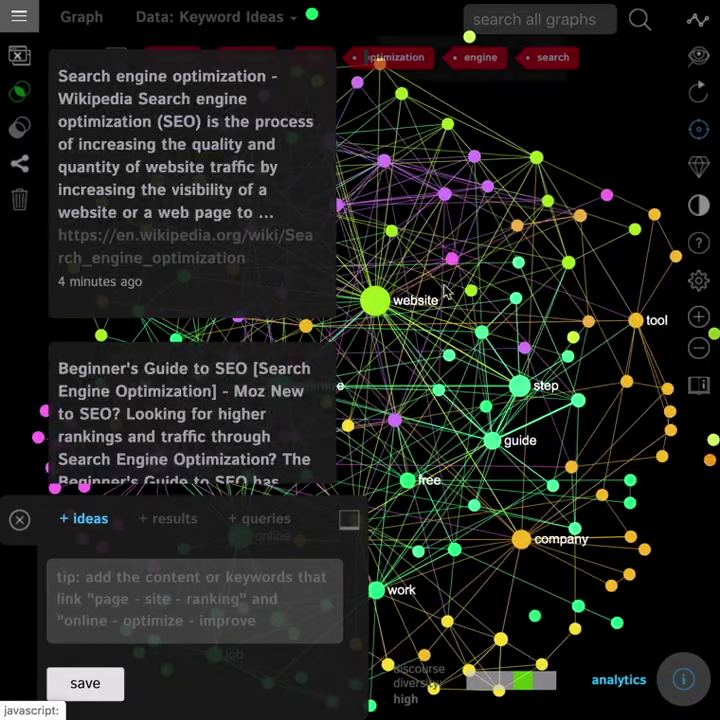
{"action": "left_click", "coordinate": [17, 55]}
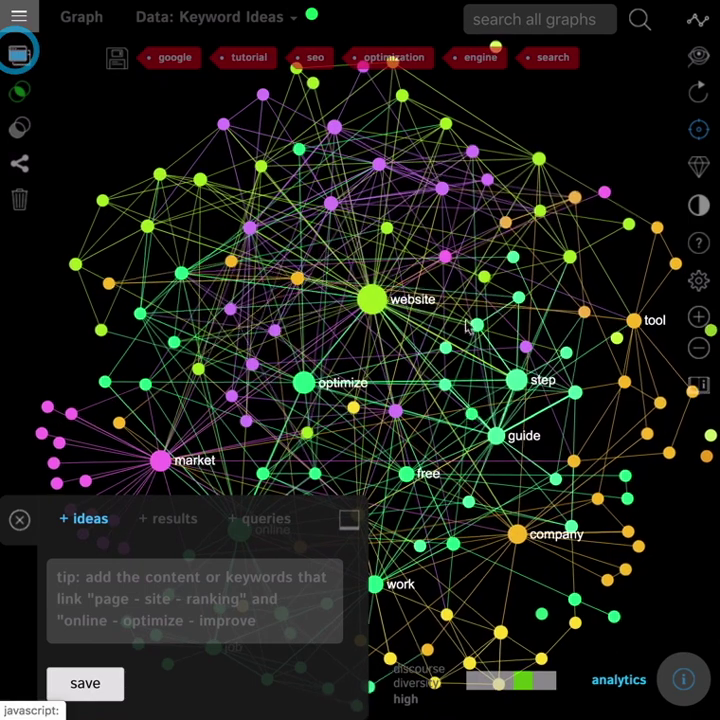
{"action": "left_click_drag", "start_coordinate": [490, 340], "coordinate": [543, 230]}
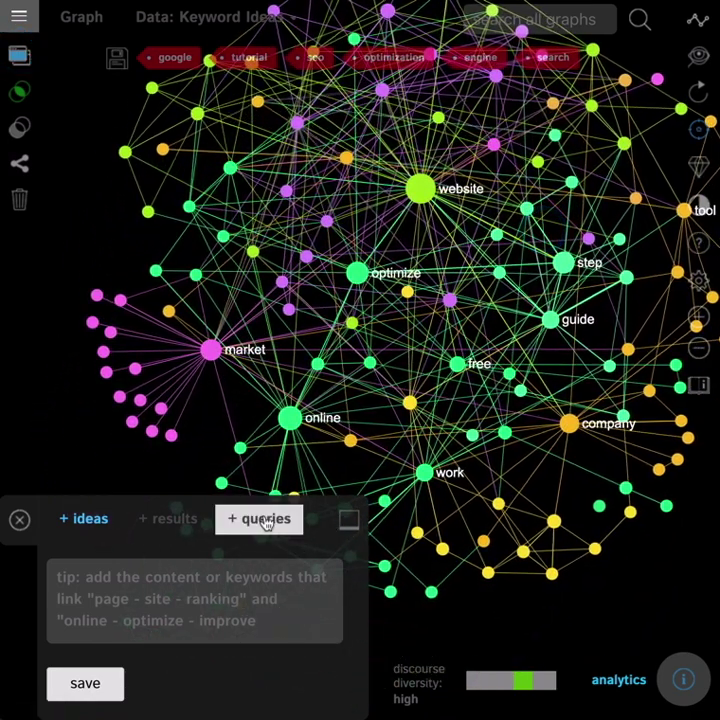
Add related search queries for 'search engine optimization seo tutorial google' and close analytics.
{"action": "left_click", "coordinate": [266, 529]}
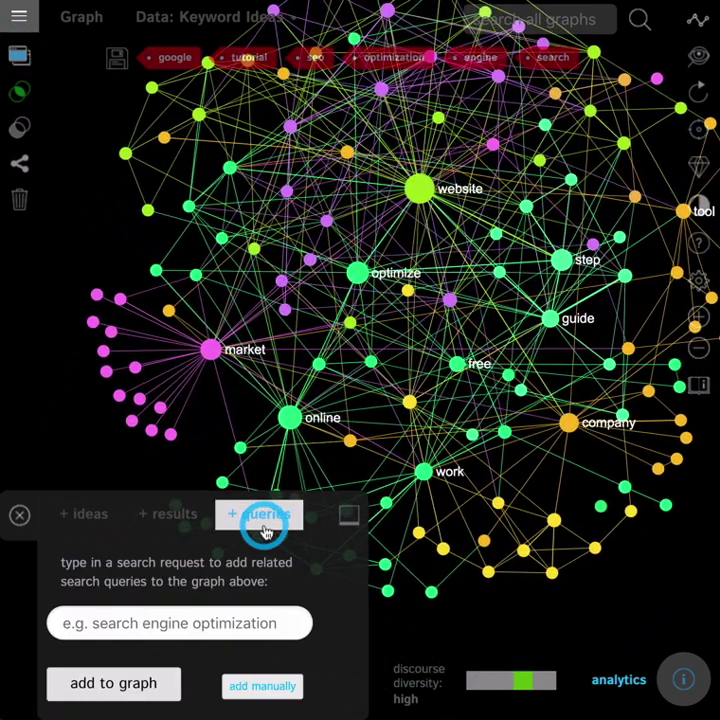
{"action": "left_click", "coordinate": [144, 685]}
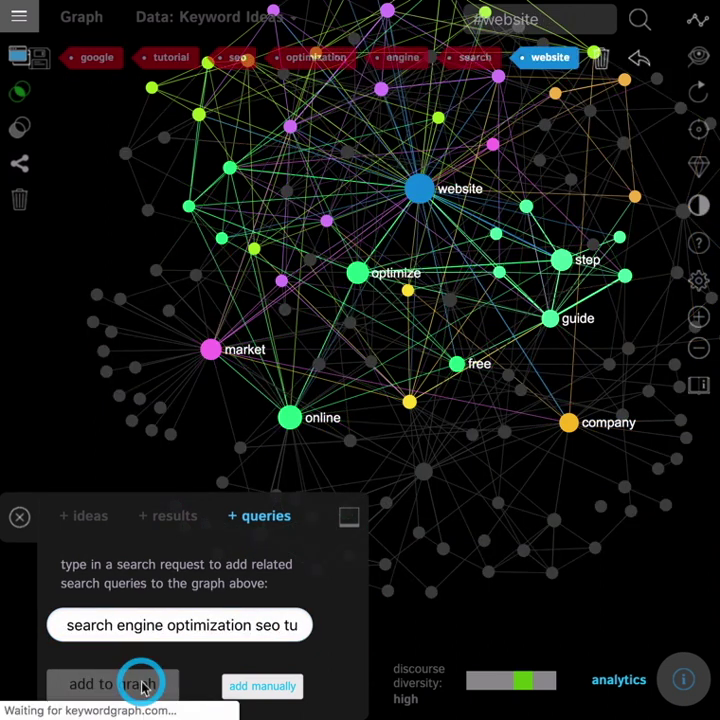
{"action": "left_click", "coordinate": [255, 695]}
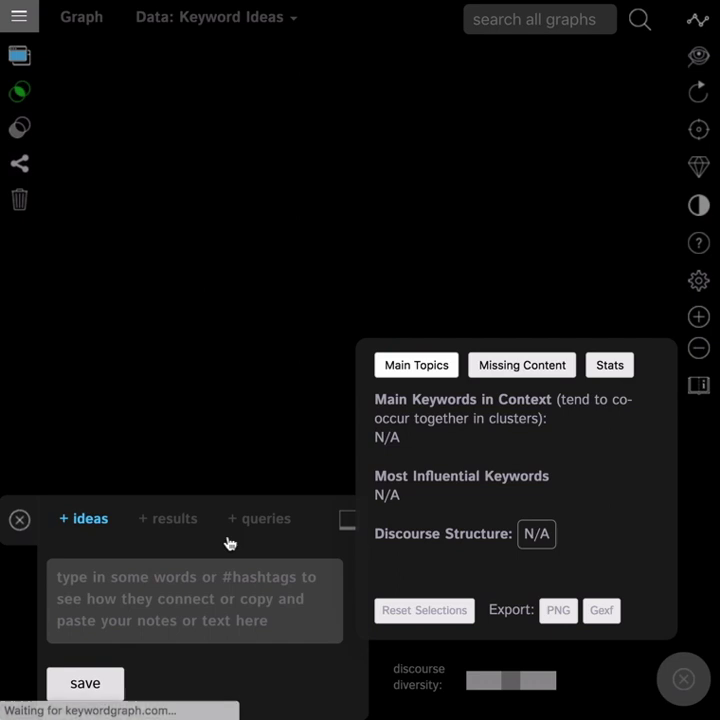
{"action": "left_click", "coordinate": [683, 680]}
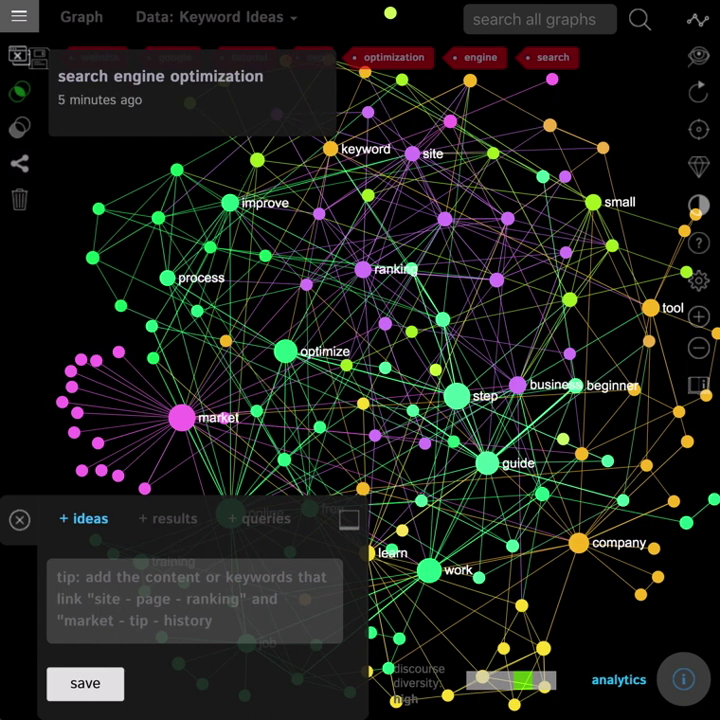
Switch the graph to the Search Queries data with the query cards hidden.
{"action": "left_click", "coordinate": [215, 17]}
{"action": "left_click", "coordinate": [226, 86]}
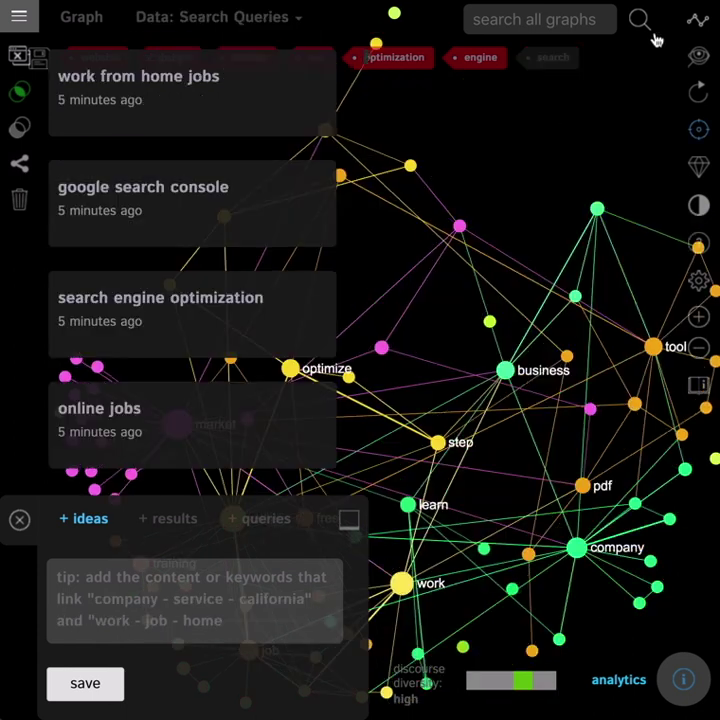
{"action": "left_click", "coordinate": [13, 55]}
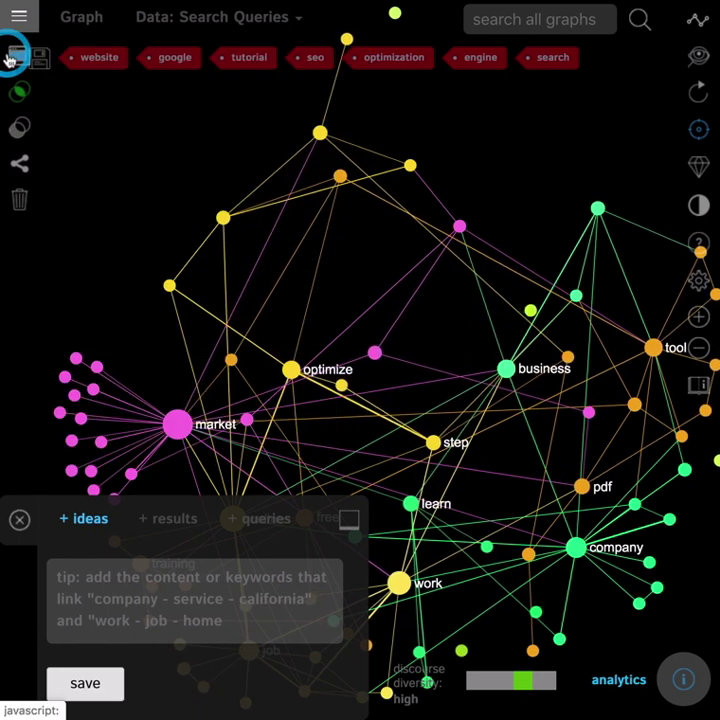
{"action": "left_click", "coordinate": [450, 252]}
{"action": "left_click_drag", "start_coordinate": [532, 448], "coordinate": [477, 413]}
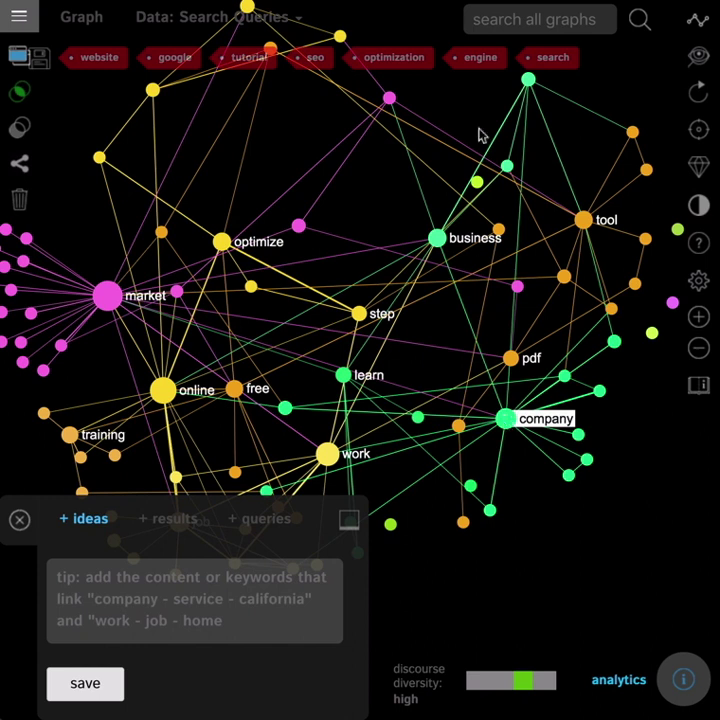
In Missing Keywords, select tool and sem, view the 'sem tools' phrase, and save them as a keyword idea.
{"action": "left_click", "coordinate": [244, 12]}
{"action": "left_click", "coordinate": [225, 146]}
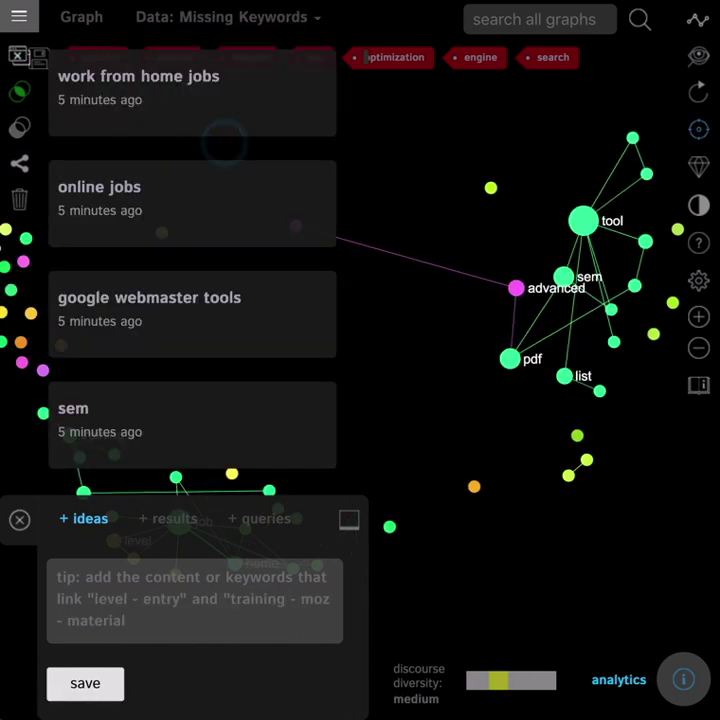
{"action": "left_click", "coordinate": [16, 58]}
{"action": "left_click", "coordinate": [275, 291]}
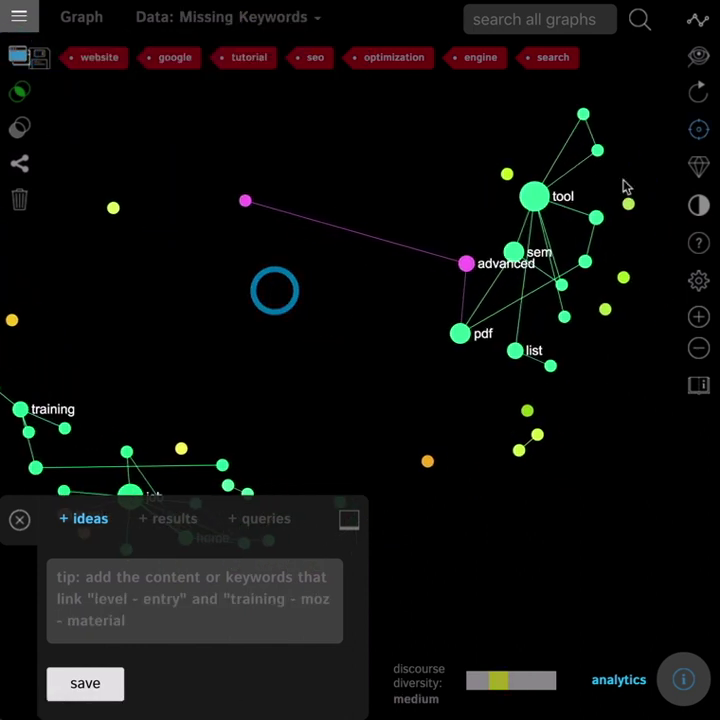
{"action": "left_click", "coordinate": [541, 192]}
{"action": "left_click", "coordinate": [515, 252]}
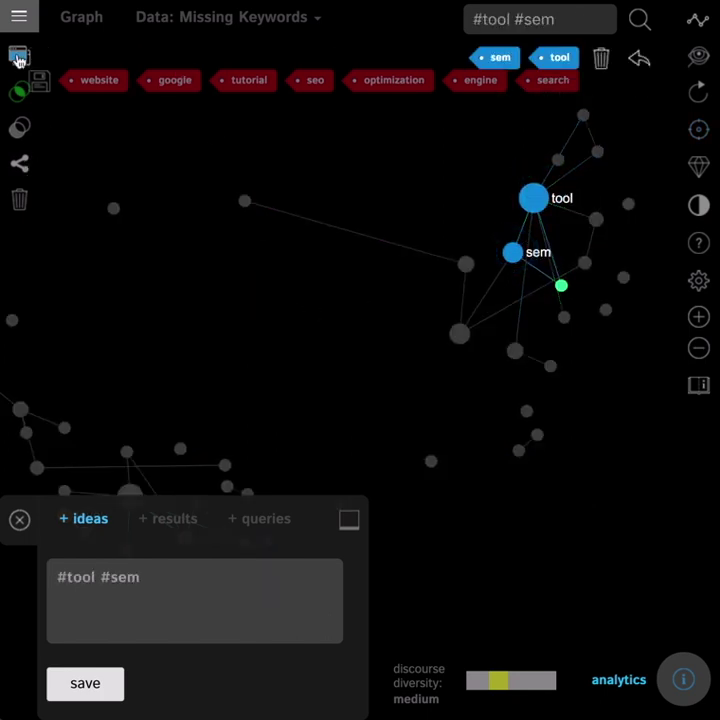
{"action": "left_click", "coordinate": [17, 60]}
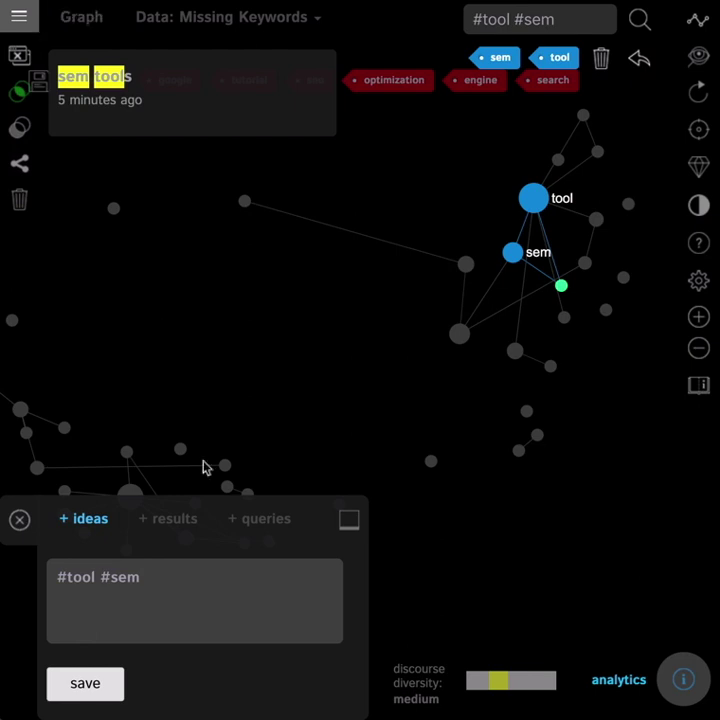
{"action": "left_click", "coordinate": [85, 686]}
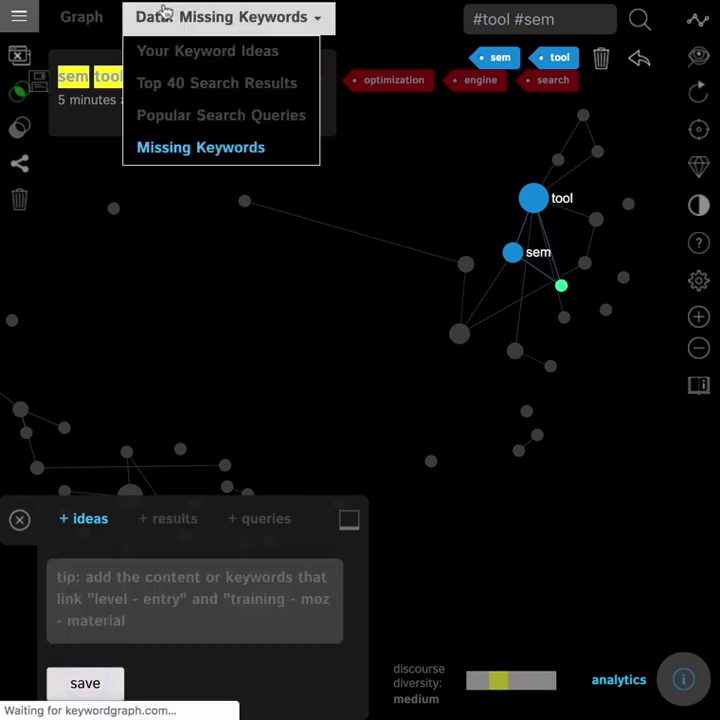
Close the analytics overview, switch the data view to Missing Keywords, and hide the keyword cards.
{"action": "left_click", "coordinate": [198, 42]}
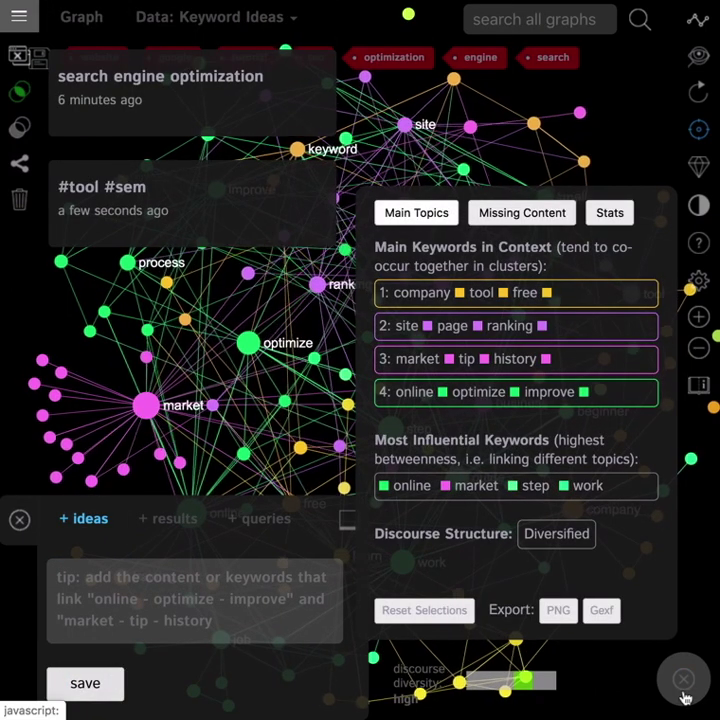
{"action": "left_click", "coordinate": [684, 680]}
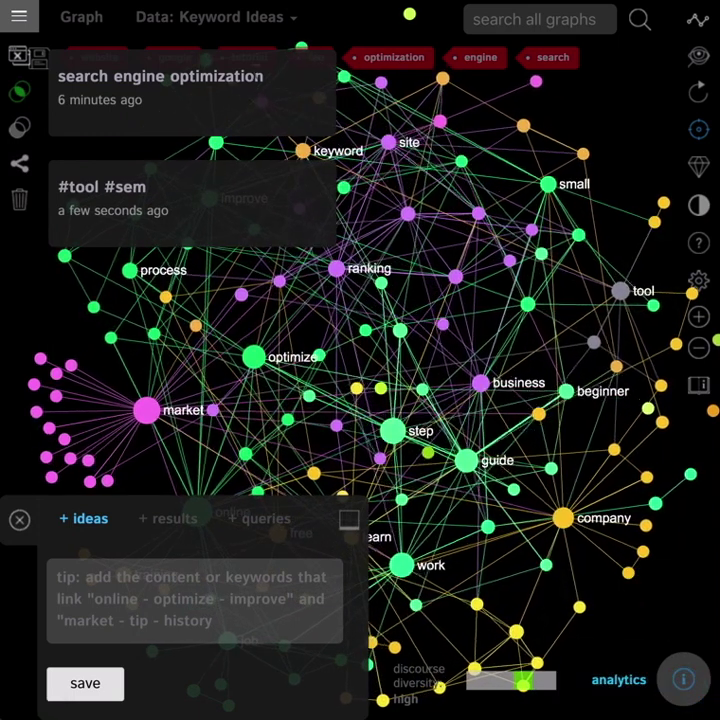
{"action": "left_click", "coordinate": [248, 17]}
{"action": "left_click", "coordinate": [246, 13]}
{"action": "left_click", "coordinate": [246, 13]}
{"action": "left_click", "coordinate": [218, 142]}
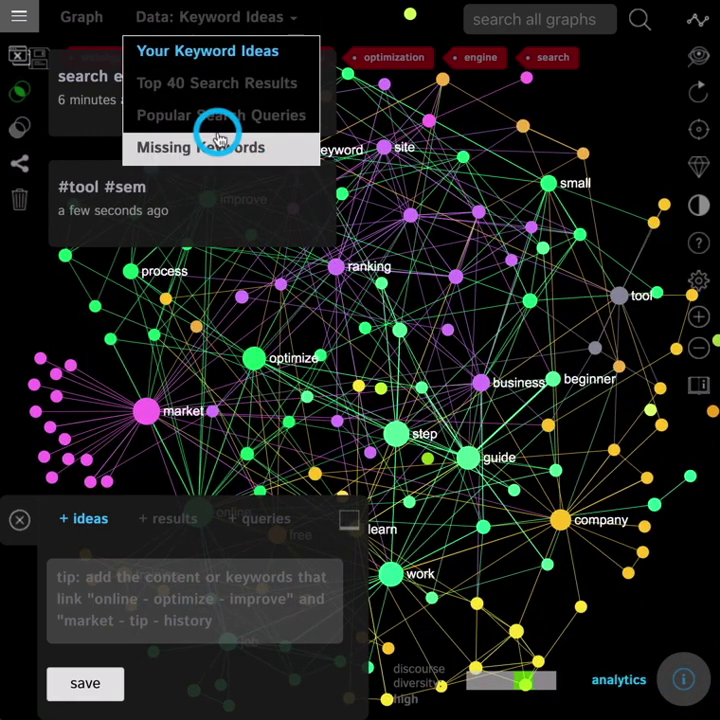
{"action": "left_click", "coordinate": [19, 54]}
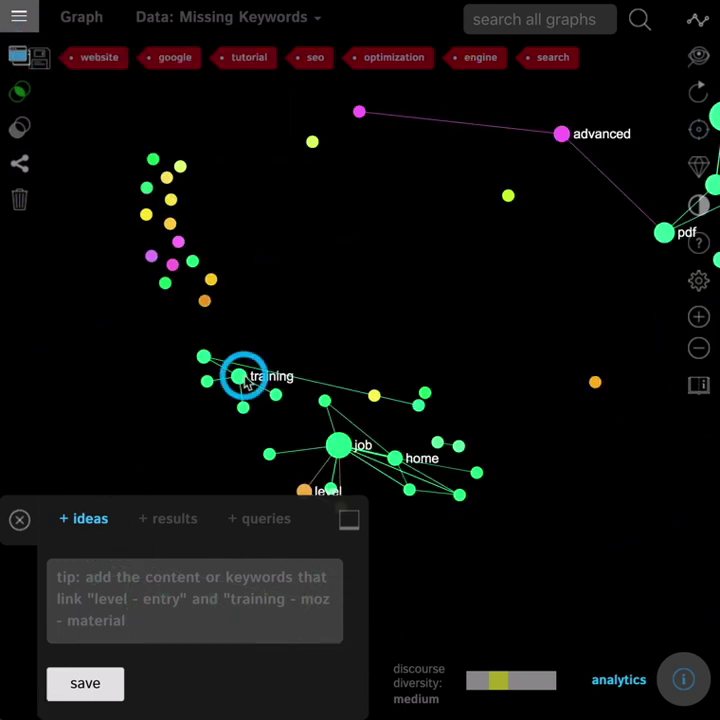
Save the training and certification nodes as a keyword idea, then return to Keyword Ideas data.
{"action": "left_click", "coordinate": [245, 382]}
{"action": "left_click", "coordinate": [244, 409]}
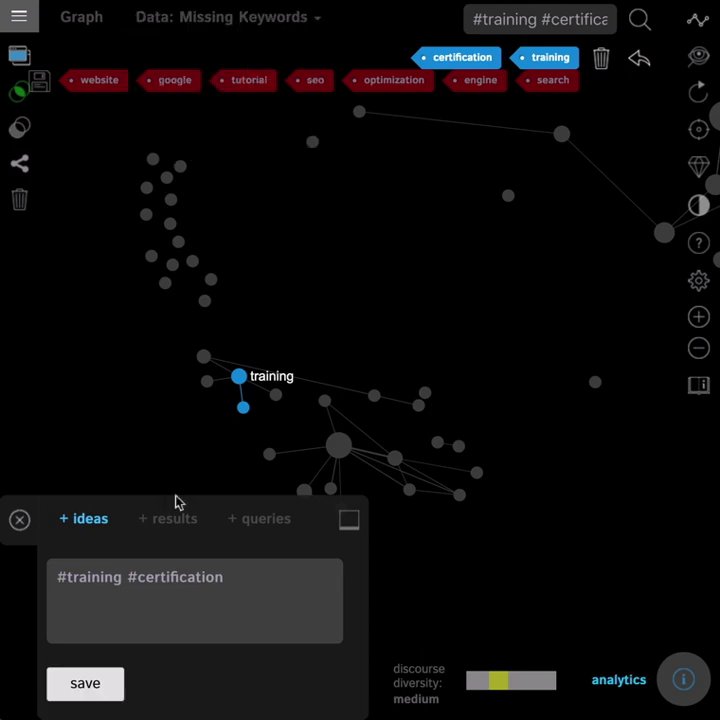
{"action": "left_click", "coordinate": [87, 700]}
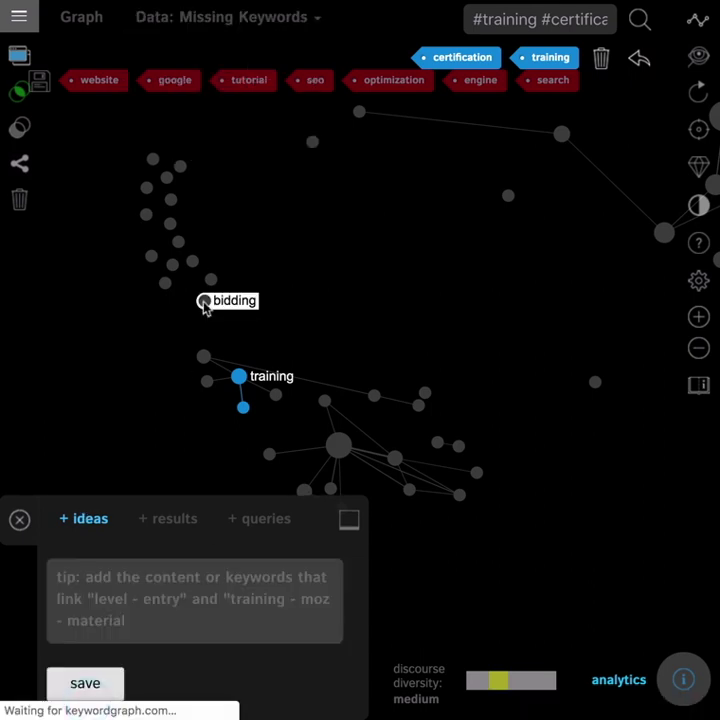
{"action": "mouse_move", "coordinate": [270, 29]}
{"action": "left_click", "coordinate": [245, 52]}
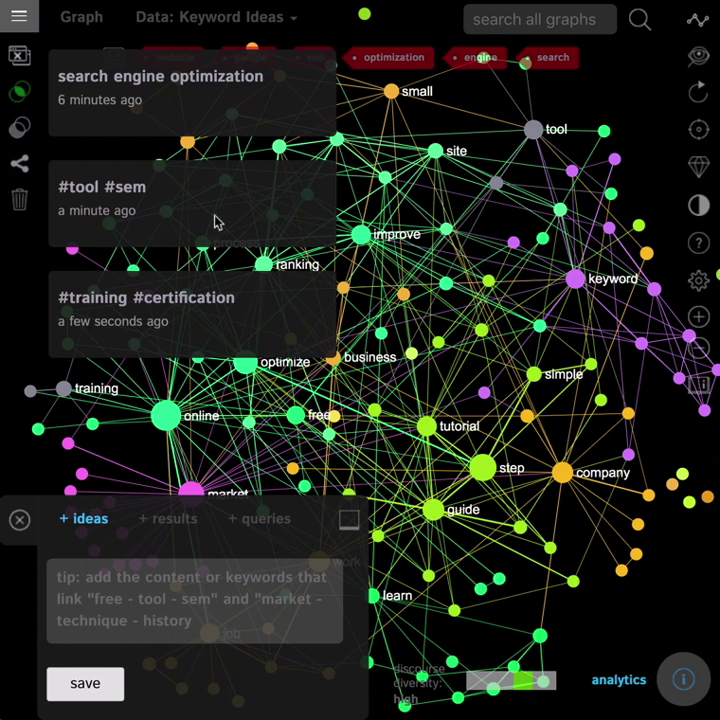
{"action": "left_click", "coordinate": [490, 217]}
Show Missing Content analytics and toggle the free-tool-sem and market-technique-history graph filters.
{"action": "left_click", "coordinate": [683, 675]}
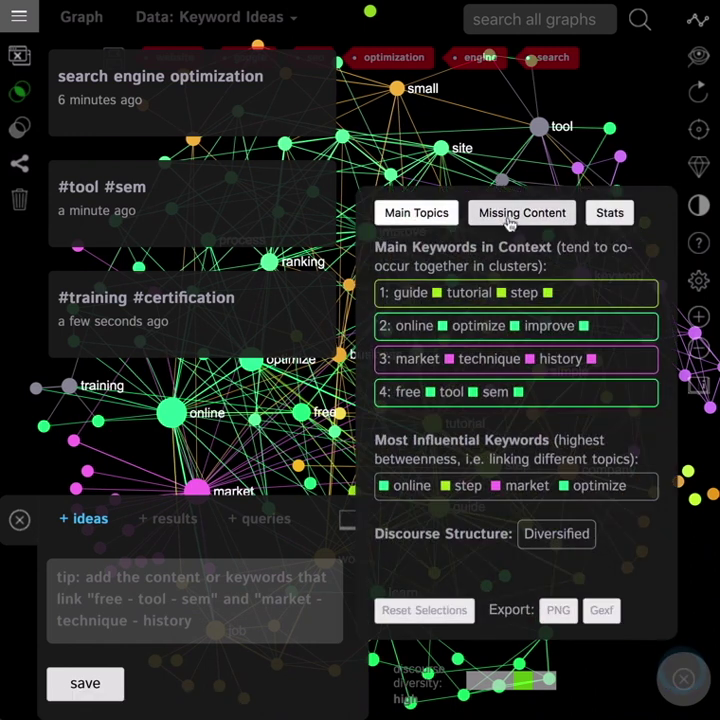
{"action": "left_click", "coordinate": [512, 218]}
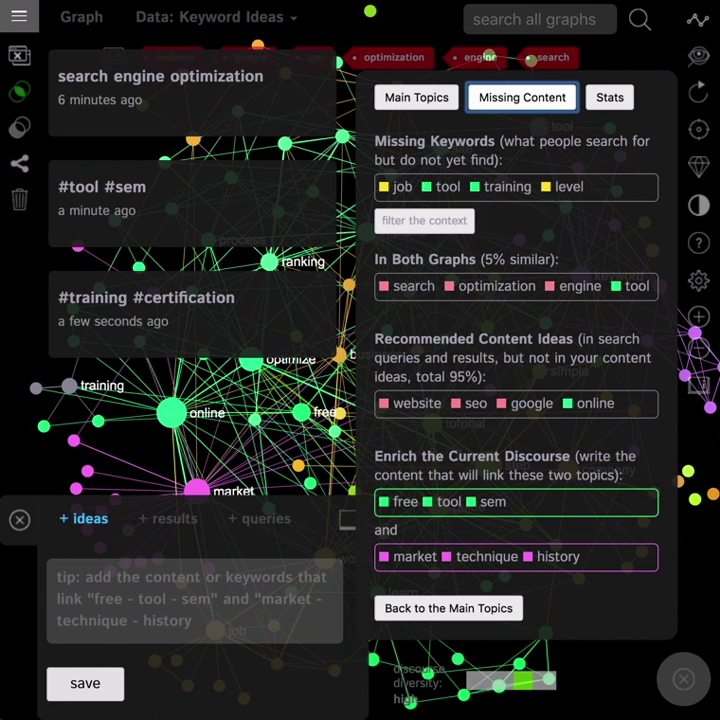
{"action": "left_click", "coordinate": [529, 511]}
{"action": "left_click", "coordinate": [529, 511]}
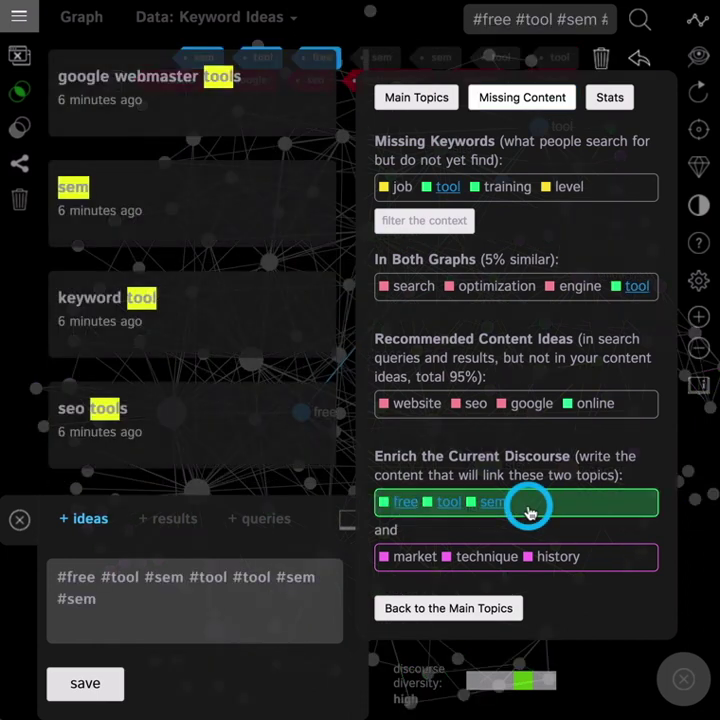
{"action": "left_click", "coordinate": [600, 560]}
{"action": "left_click", "coordinate": [600, 558]}
{"action": "left_click", "coordinate": [562, 509]}
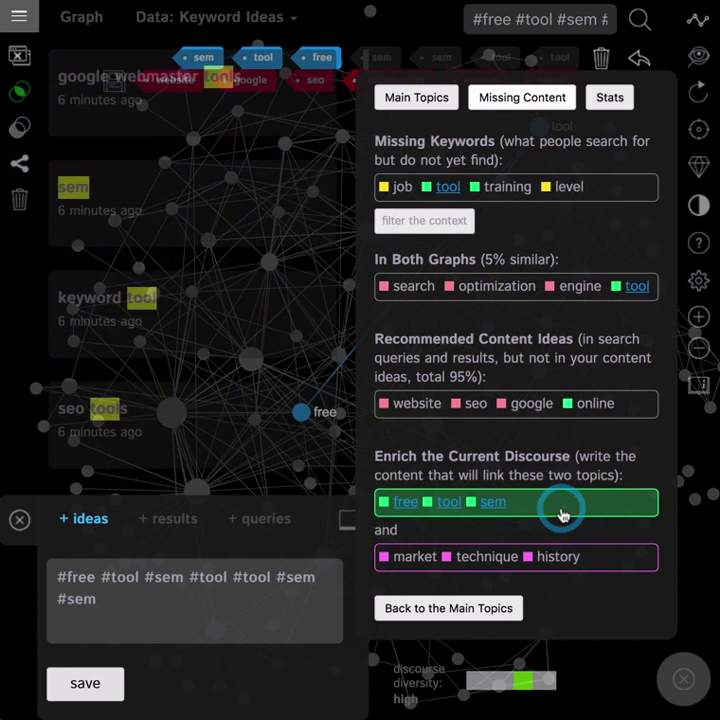
{"action": "left_click", "coordinate": [561, 511]}
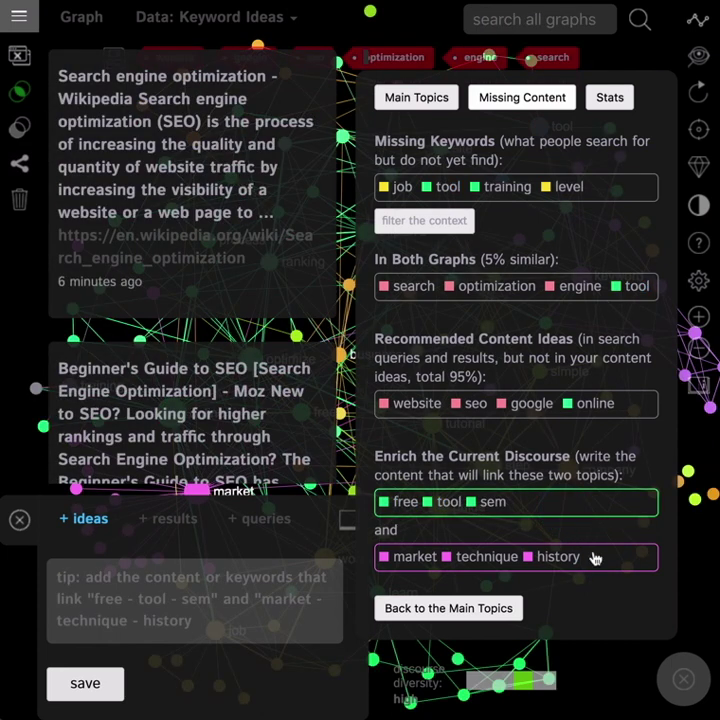